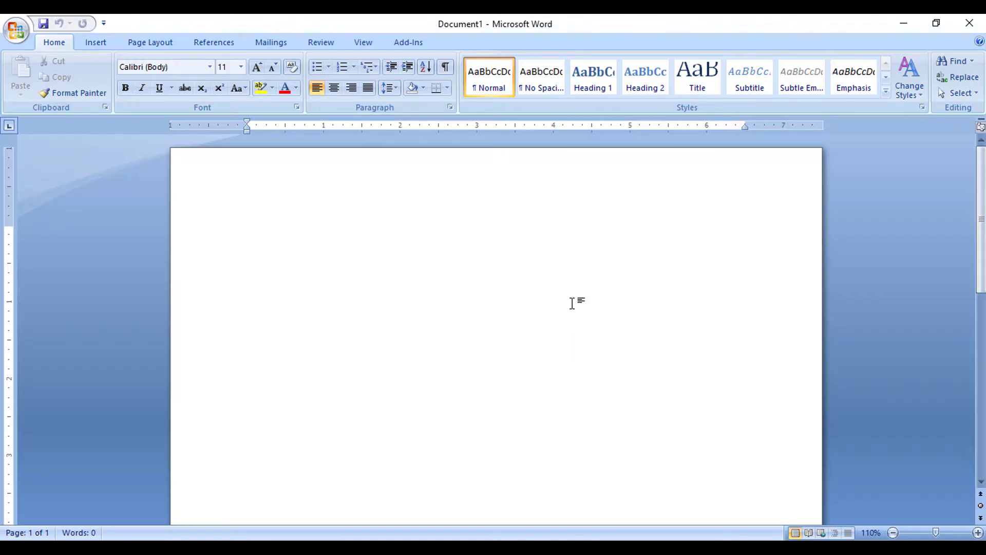
- Set a custom paper size of width 5.3 in and height 7.5 in through More Paper Sizes
left_click(150, 45)
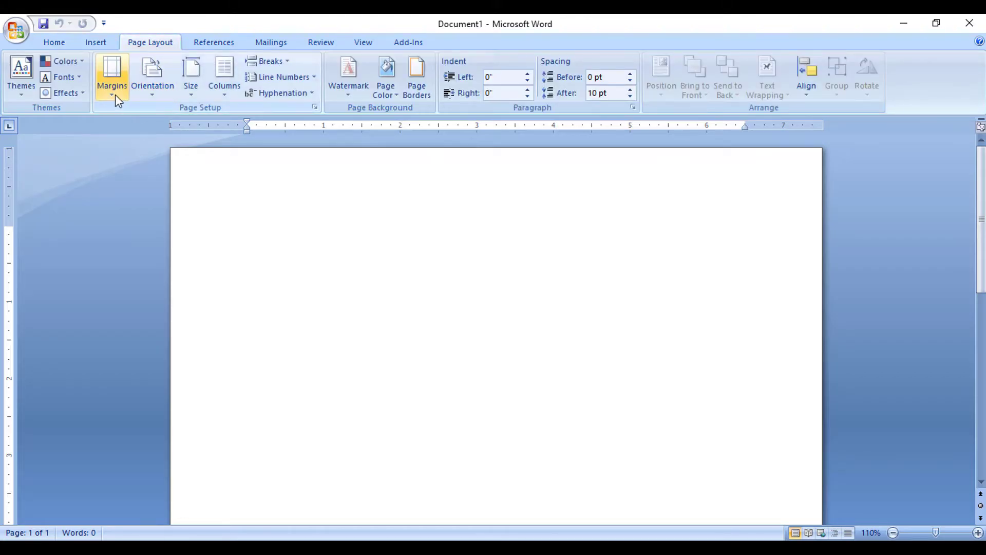
left_click(190, 93)
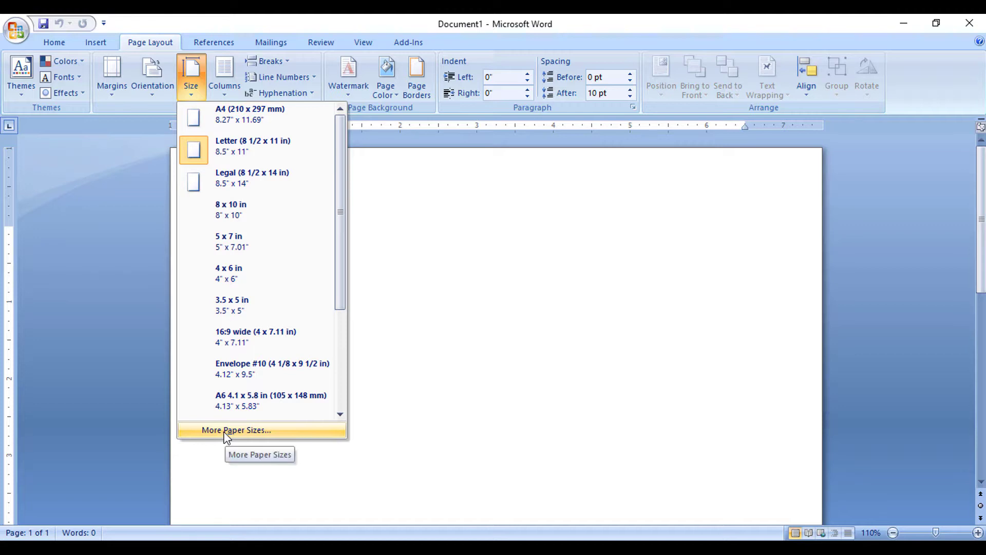
left_click(241, 430)
left_click_drag(444, 159, 387, 167)
type("5")
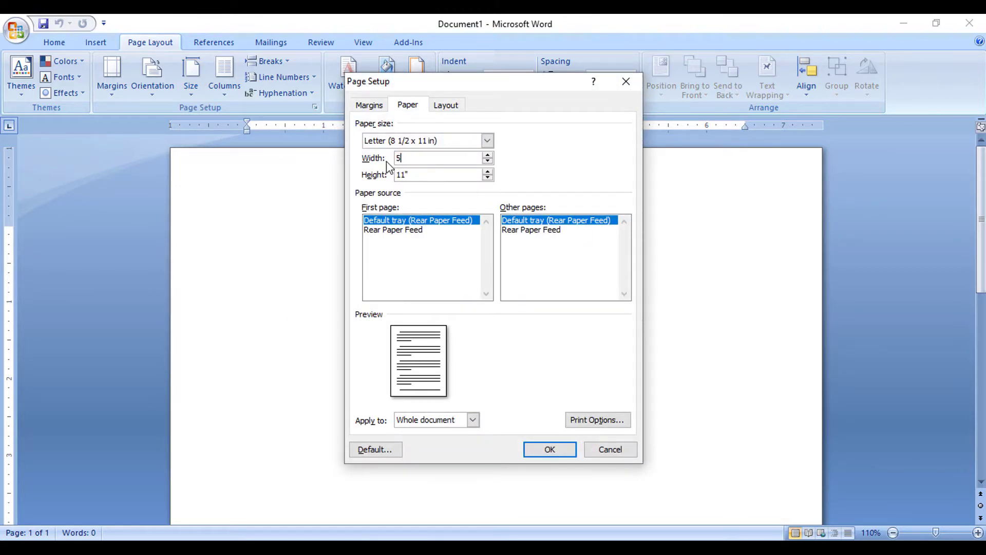
type(".3")
key("Tab")
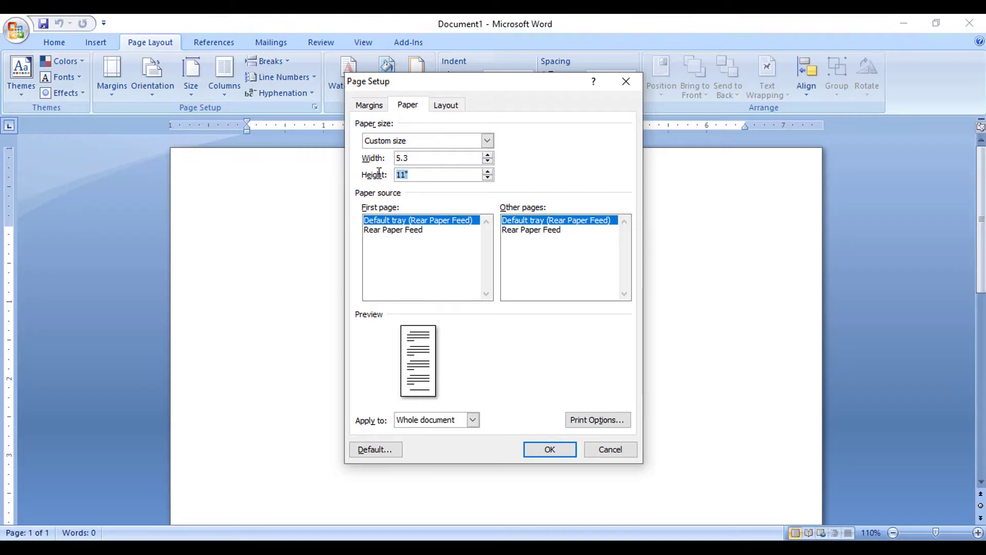
type("7.")
type("5")
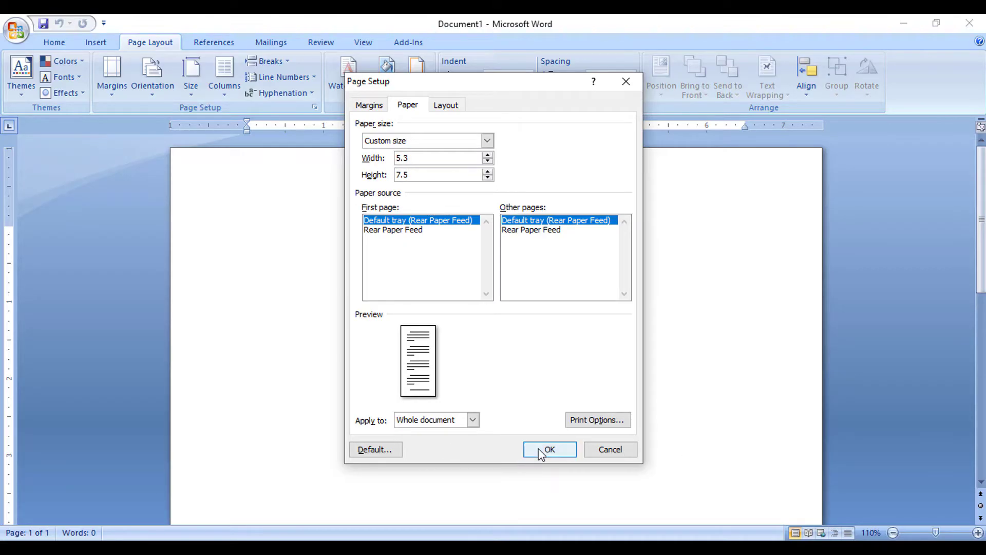
left_click(548, 449)
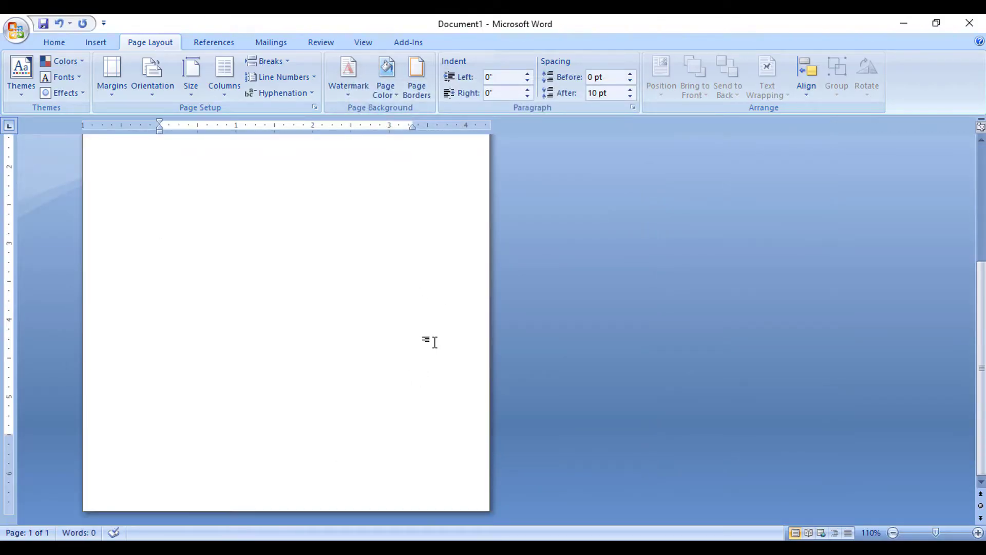
- Type the centred lines RESTAURANT NAME HERE and CASH-BILL
scroll(399, 345, "up", 5, "ctrl")
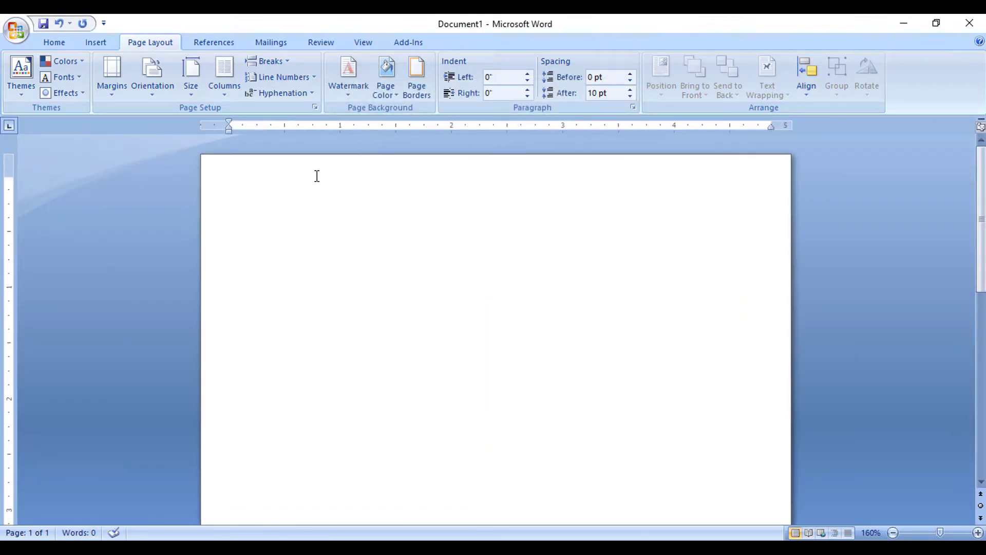
left_click(53, 42)
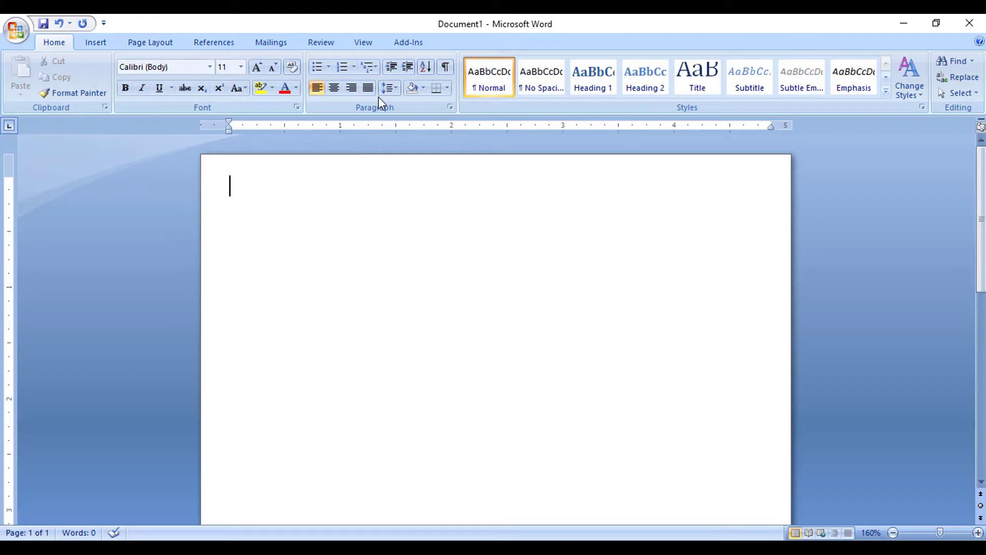
left_click(334, 88)
type("R")
type("ESTAURANT N")
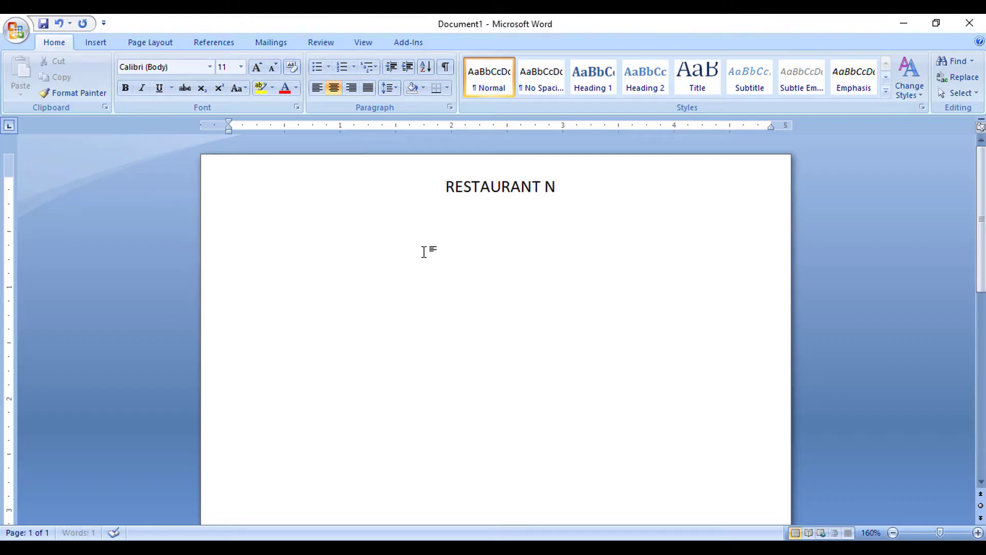
type("AME HERE ")
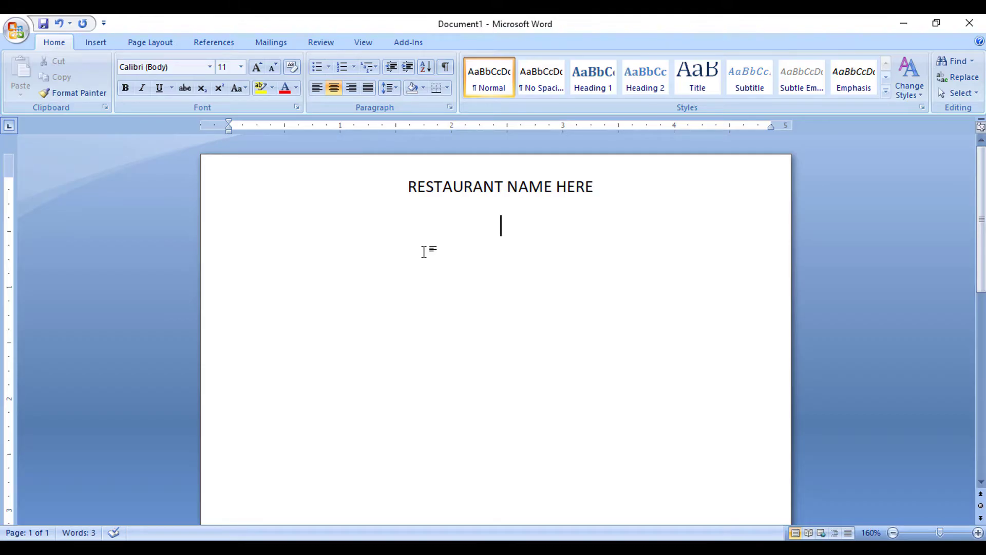
type("CASH-BILL")
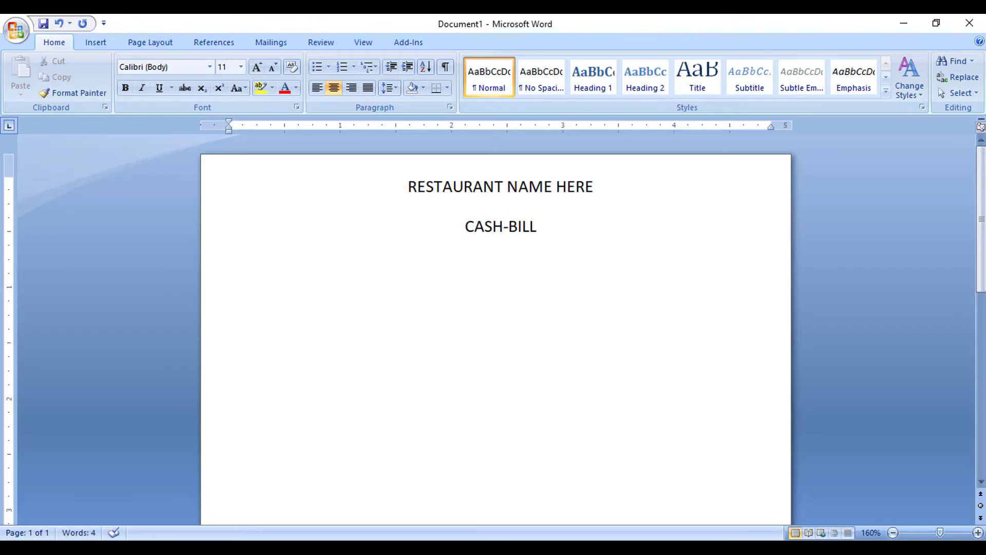
- Remove space after paragraphs and set 1.0 line spacing for both heading lines
key("ctrl+a")
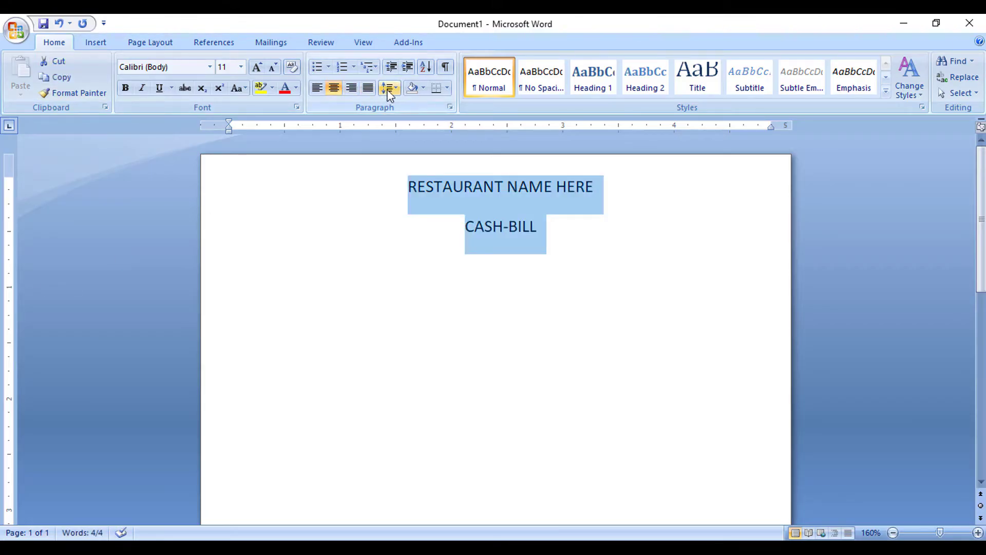
left_click(389, 94)
left_click(418, 233)
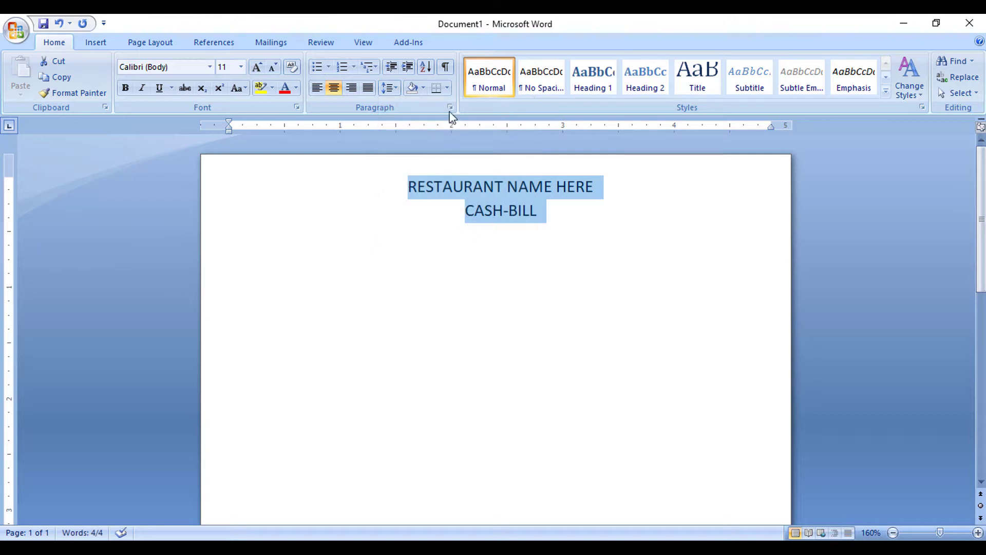
left_click(390, 87)
left_click(395, 106)
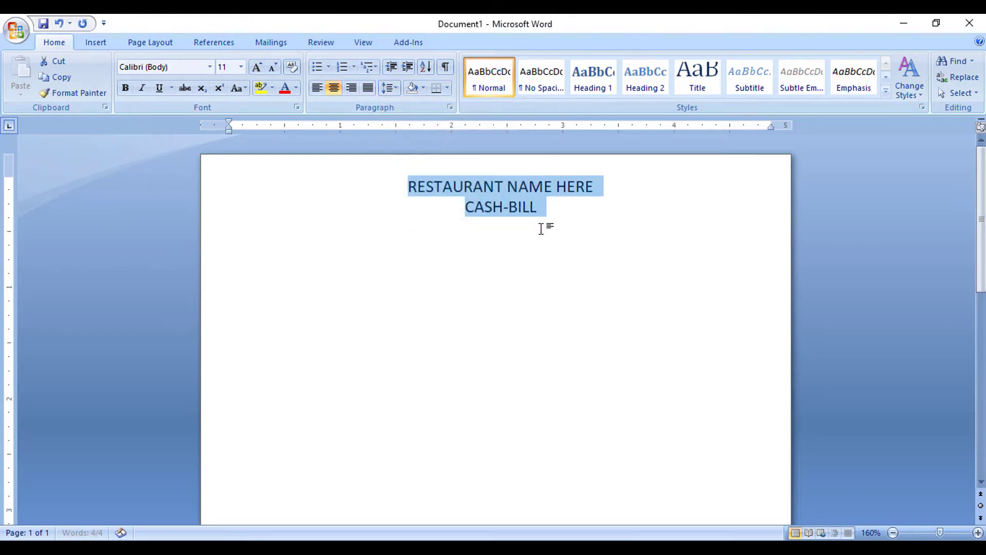
- Insert an empty line above RESTAURANT NAME HERE
left_click(504, 205)
left_click_drag(407, 186, 642, 189)
left_click(409, 186)
key("Return")
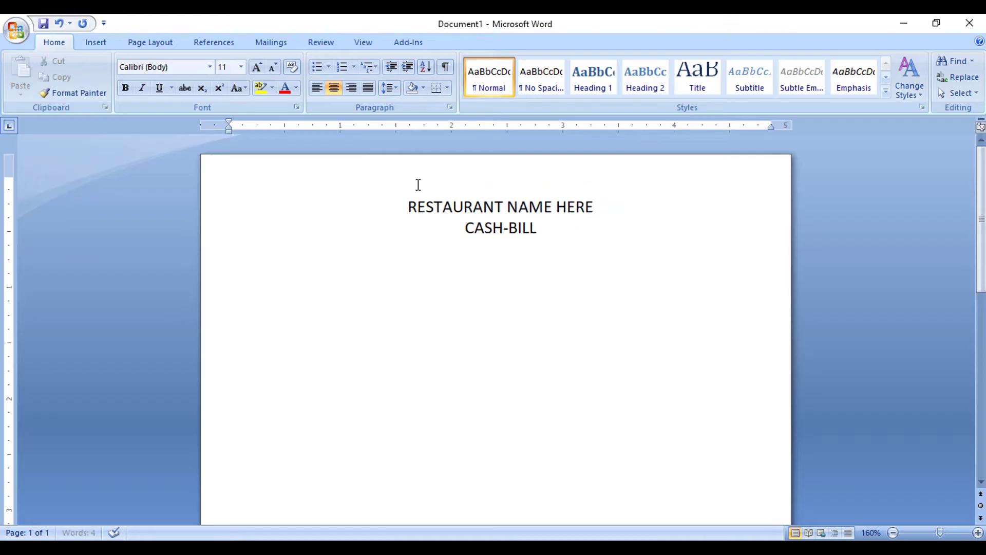
- Add a right-aligned 'Date:...................' line on the top line, shrunk two font sizes
left_click(351, 88)
type("Date:...................")
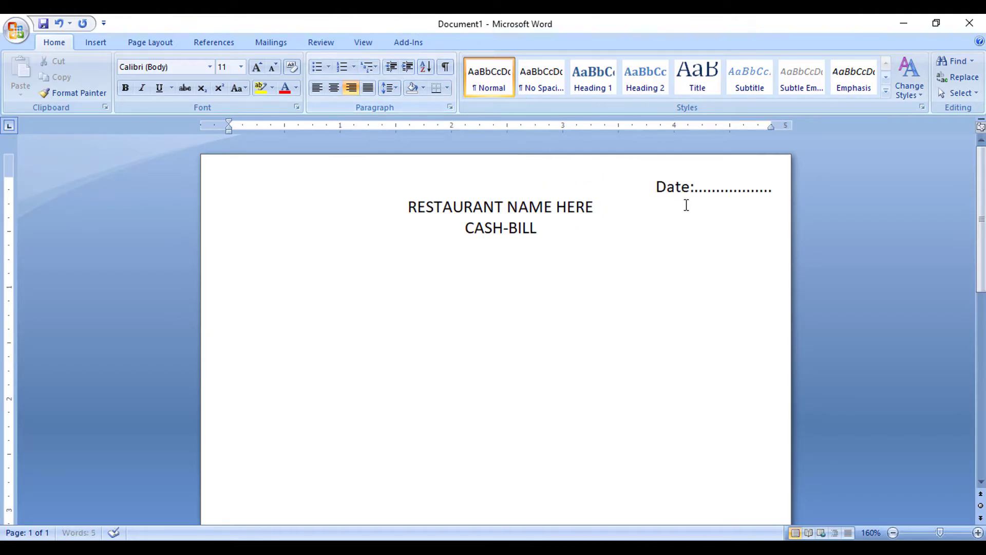
left_click_drag(652, 186, 798, 205)
left_click_drag(660, 186, 772, 188)
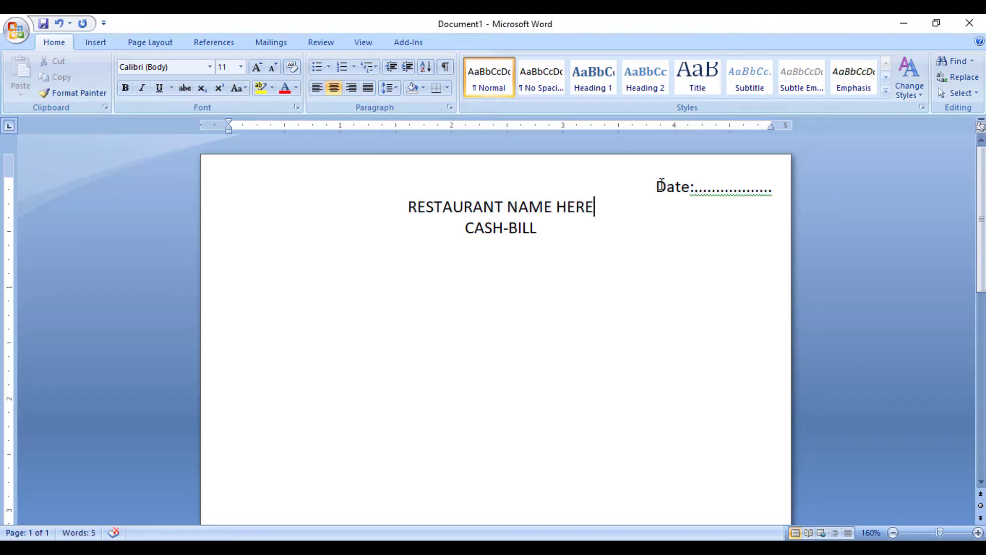
left_click(272, 68)
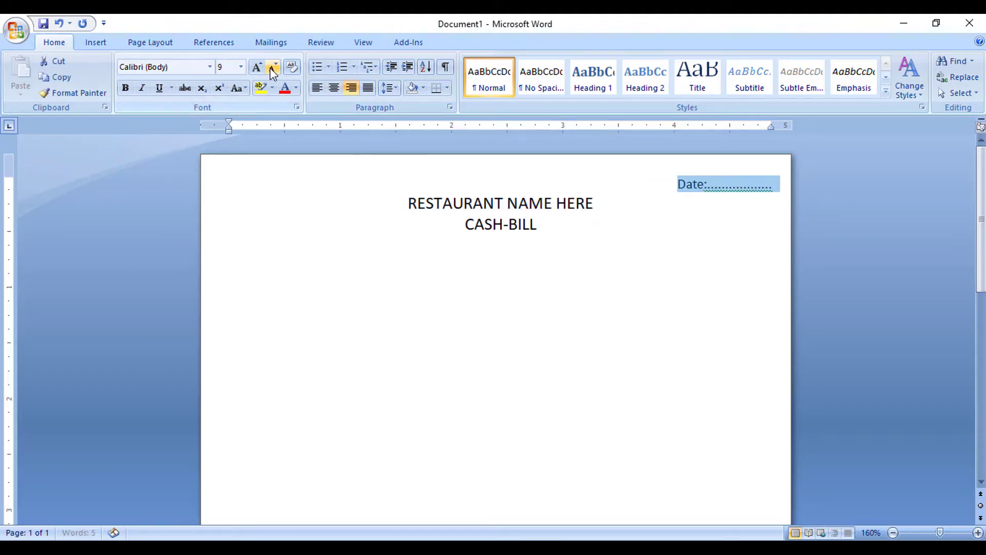
left_click(272, 69)
left_click(485, 222)
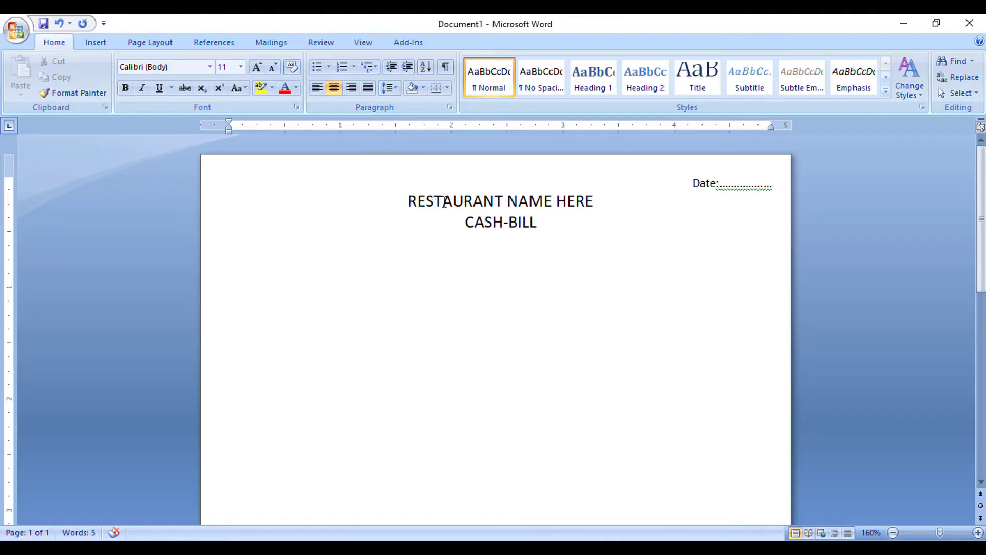
- Enlarge RESTAURANT NAME HERE to 20 pt and make it bold
left_click_drag(437, 201, 611, 199)
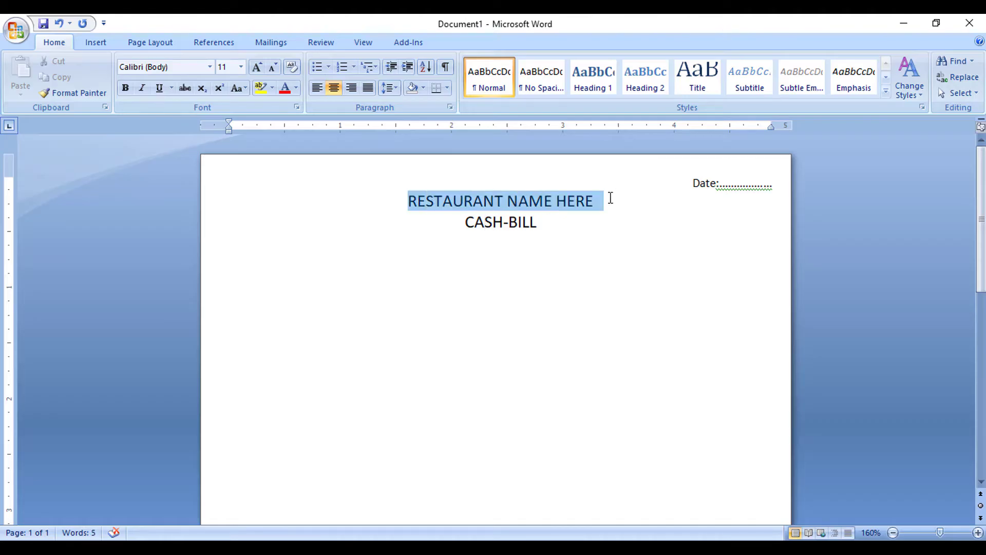
left_click(257, 67)
left_click(257, 67)
left_click(257, 67)
left_click(256, 67)
left_click(257, 67)
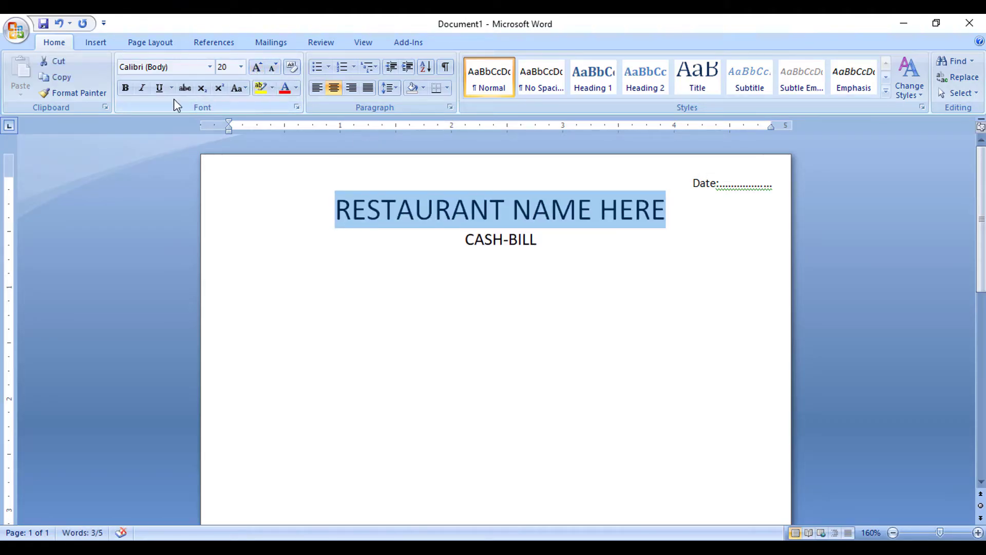
left_click(126, 88)
left_click(587, 268)
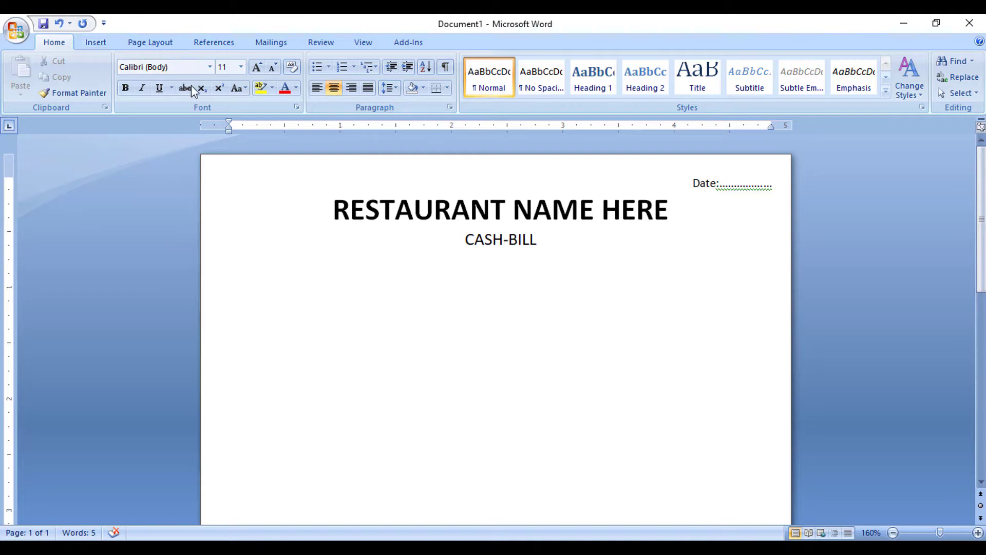
- Draw a text box right of CASH-BILL and paste the contact details into it
left_click(105, 45)
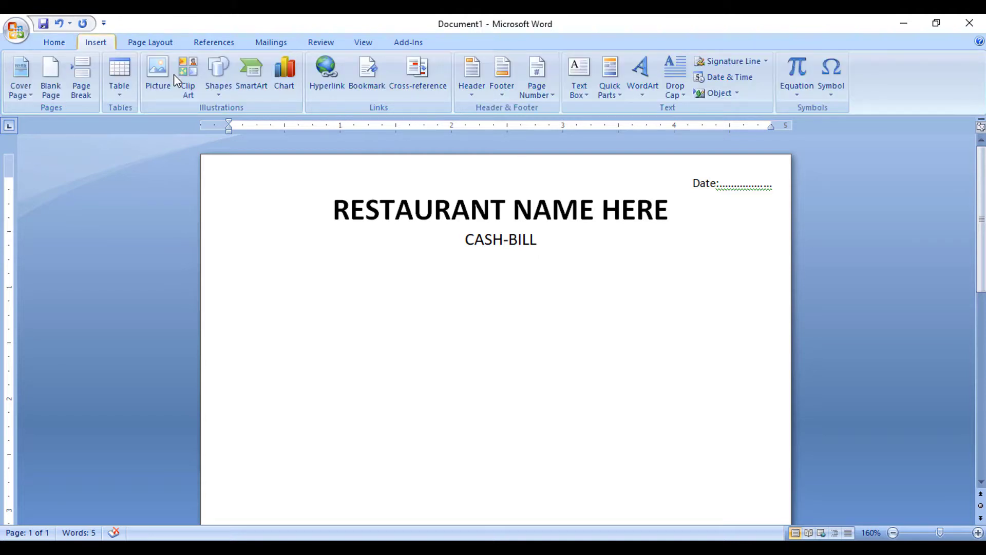
left_click(579, 77)
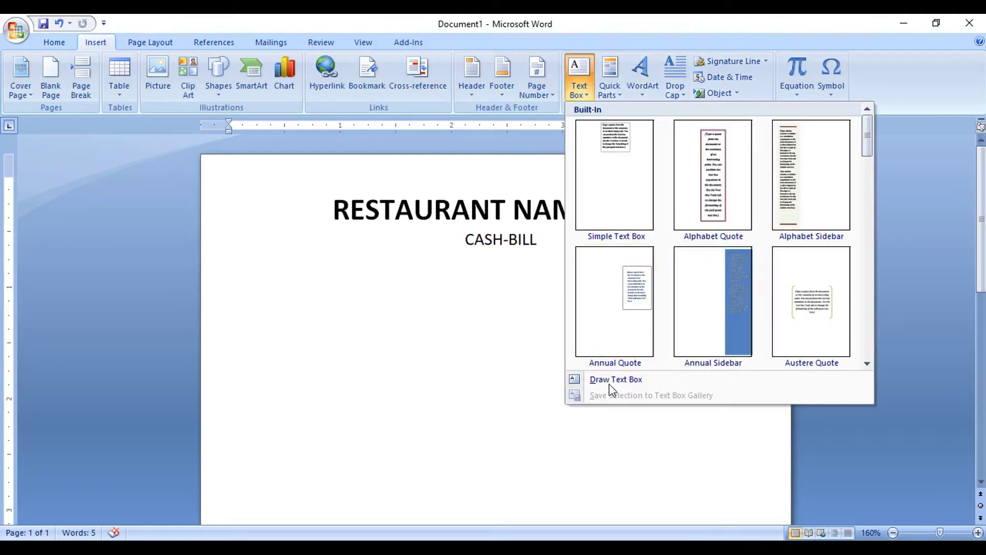
left_click(581, 382)
left_click_drag(568, 230, 765, 328)
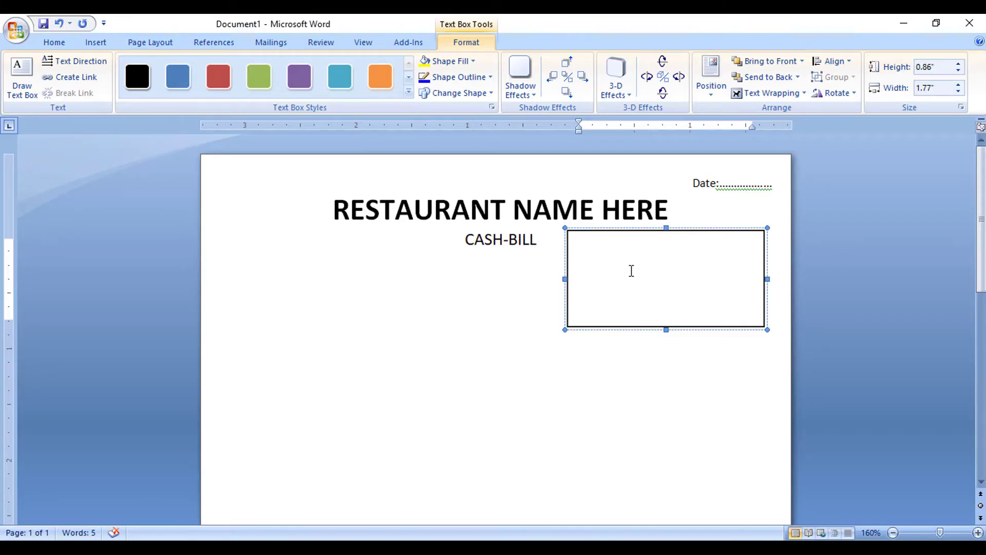
key("ctrl+v")
- Remove paragraph spacing and set 1.0 line spacing for the contact lines
key("ctrl+a")
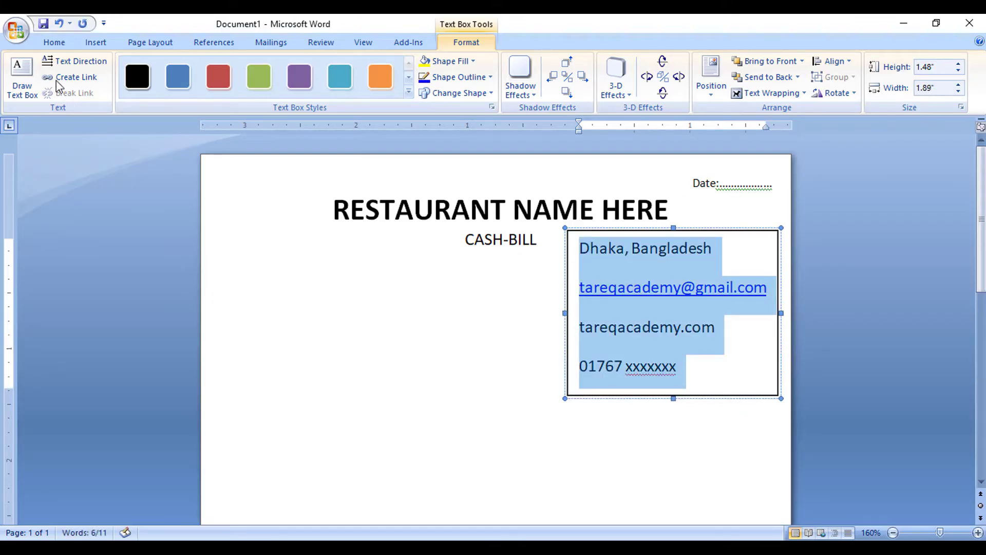
left_click(54, 43)
left_click(388, 88)
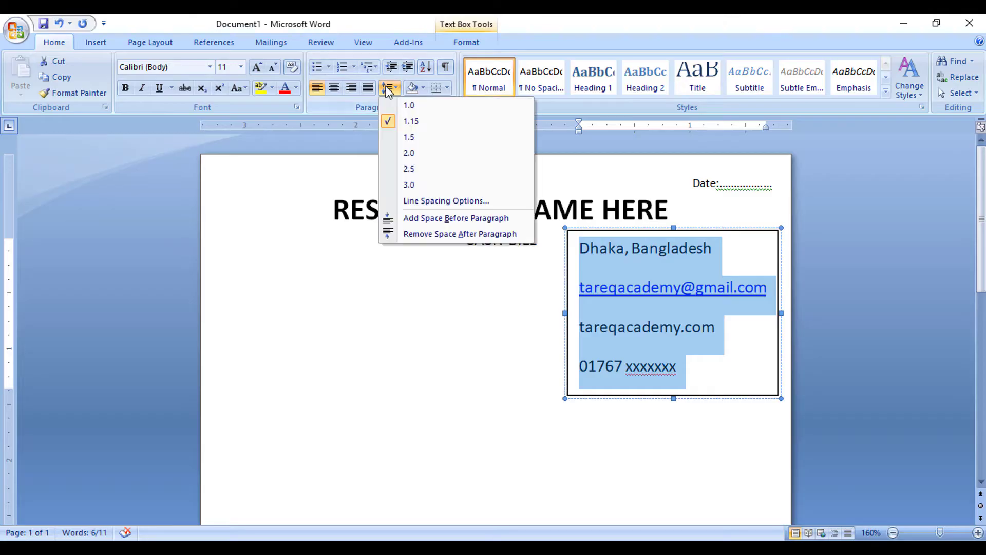
left_click(412, 235)
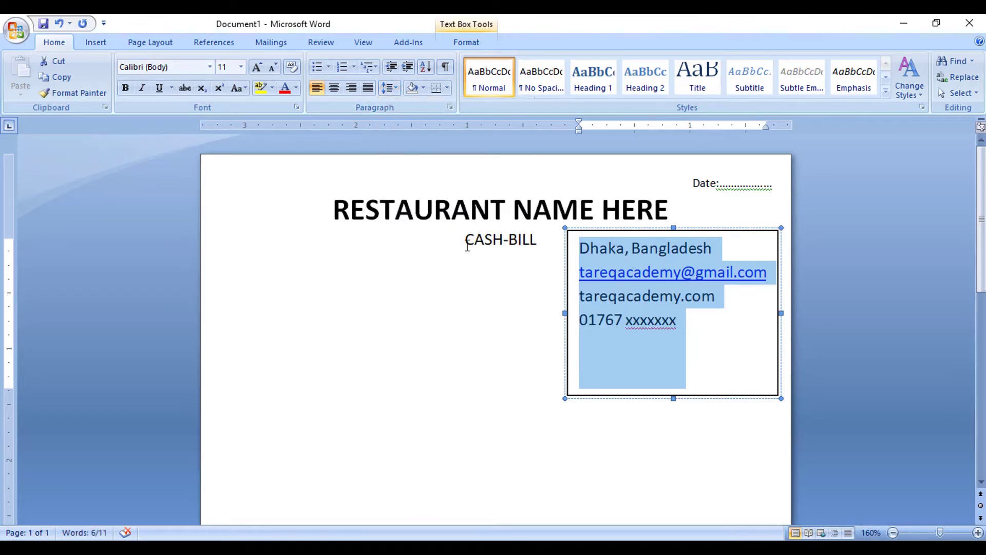
left_click(388, 88)
left_click(408, 105)
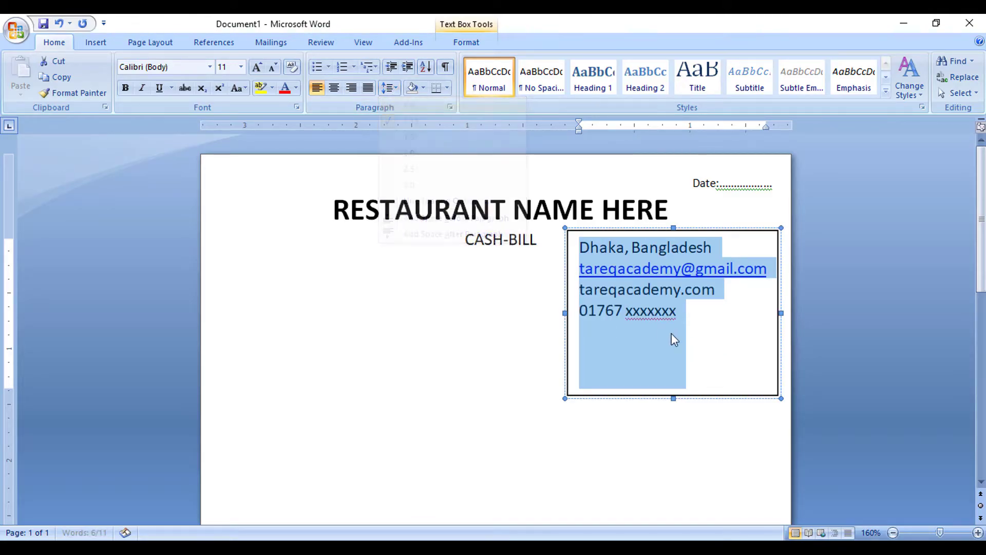
- Drag the address box's bottom edge up to fit the four contact lines
left_click(673, 401)
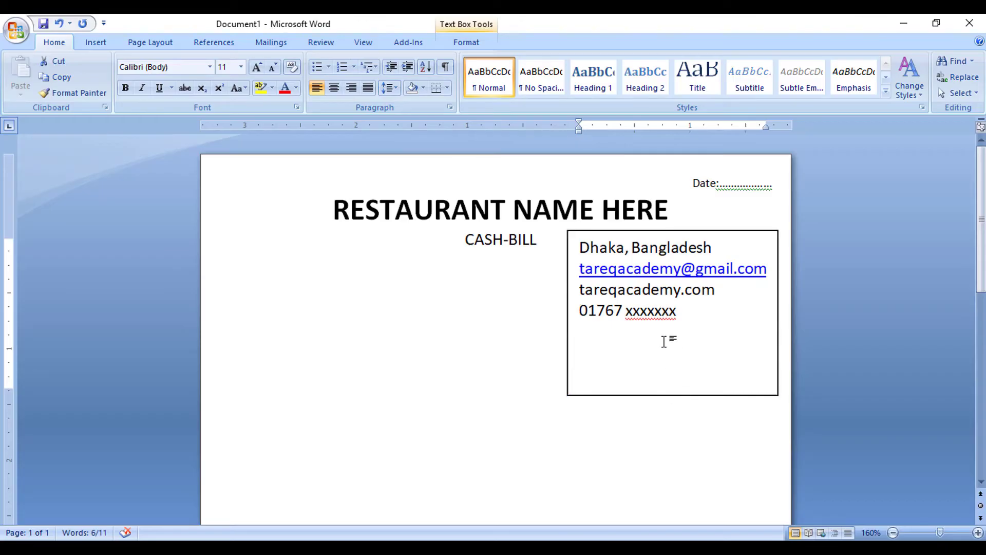
left_click(678, 396)
mouse_move(672, 394)
left_mouse_down()
mouse_move(672, 330)
mouse_move(575, 252)
left_mouse_up()
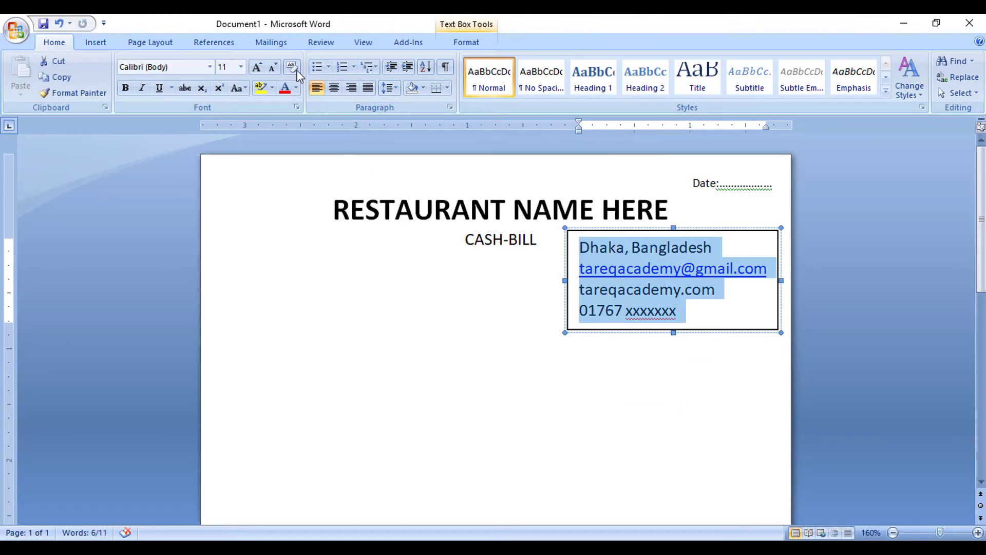
- Reduce the contact text to size 9 and shorten the box to fit
left_click(273, 67)
left_click(273, 67)
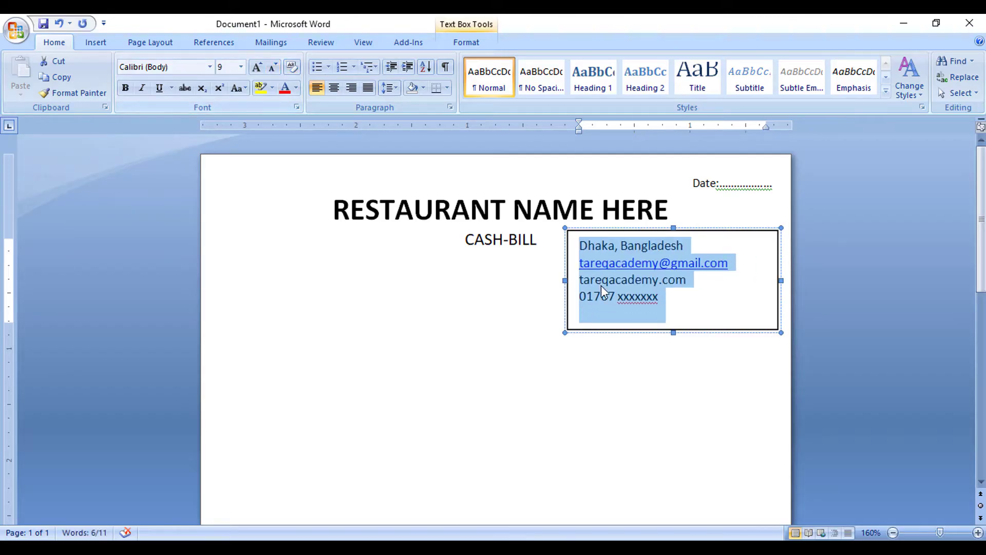
left_click_drag(672, 331, 665, 309)
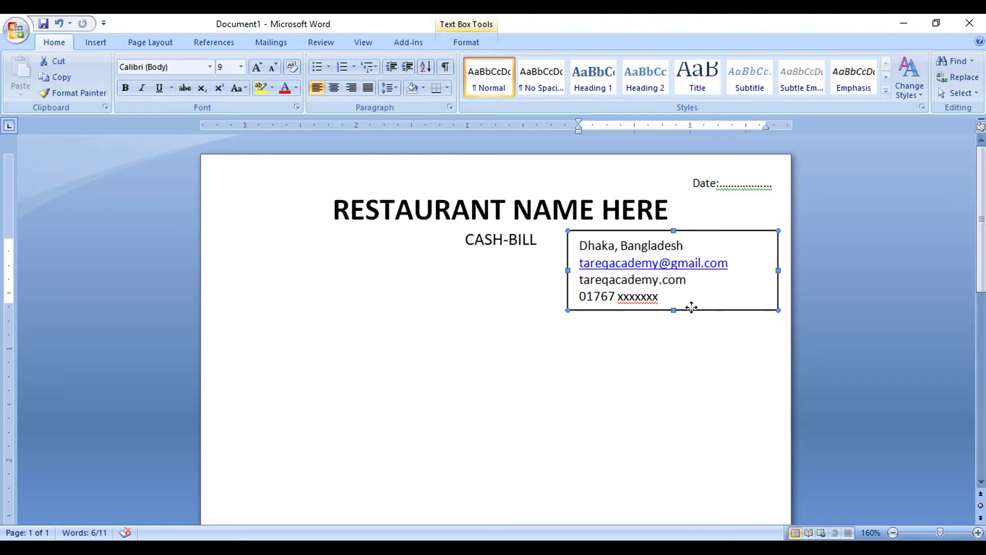
- Change the e-mail address line's font colour to black
left_click_drag(734, 269, 578, 263)
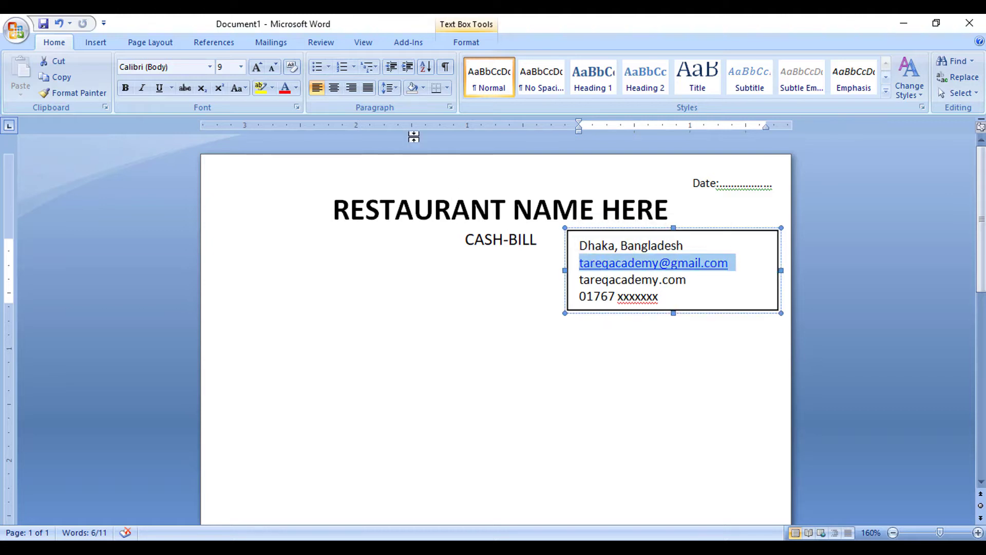
left_click(297, 88)
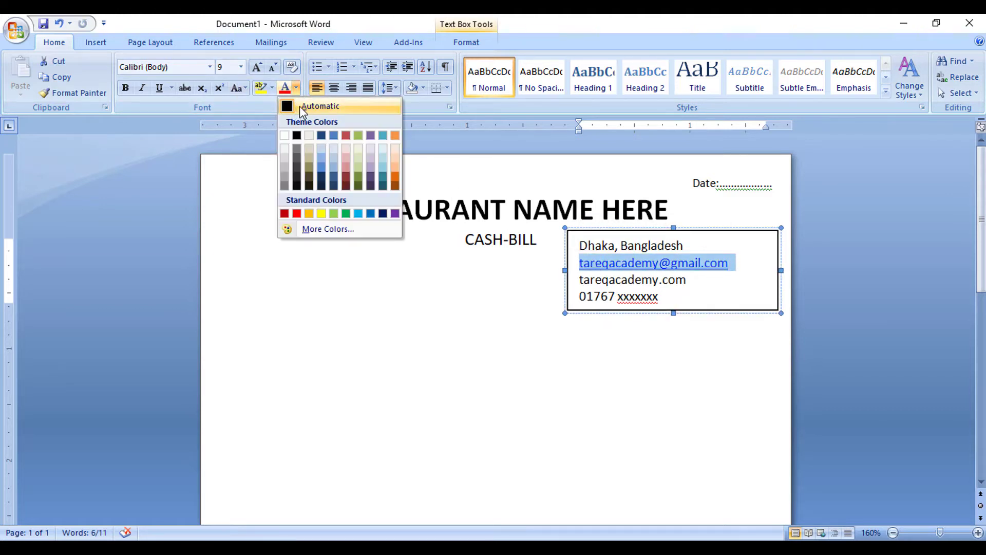
left_click(308, 103)
left_click(520, 324)
- Set the contact text box's Shape Outline to No Outline
left_click(662, 232)
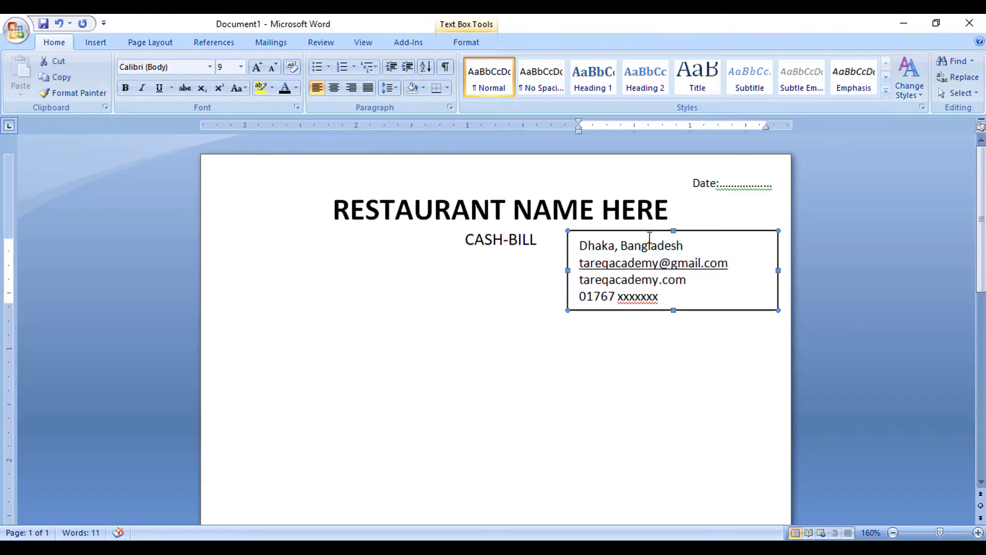
left_click(467, 42)
left_click(446, 61)
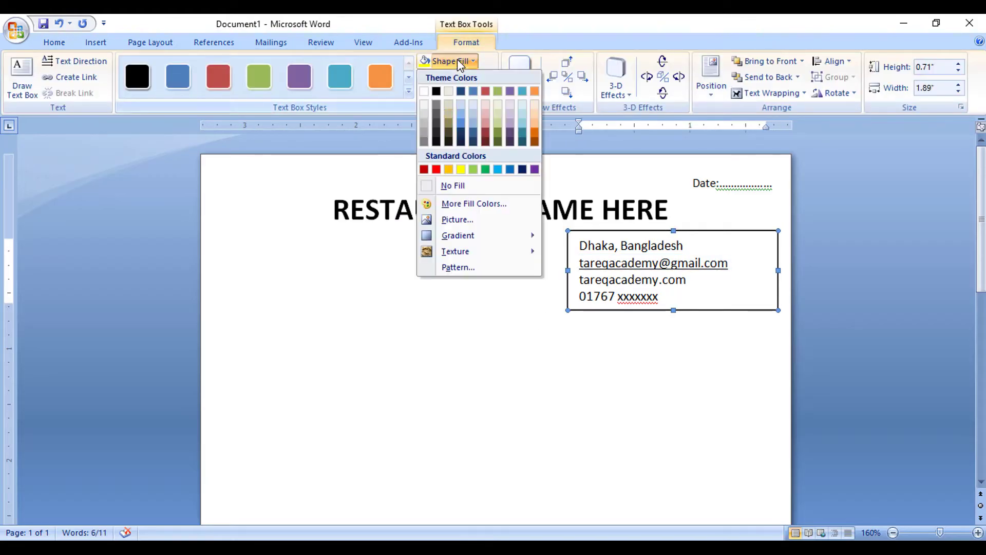
left_click(447, 186)
left_click(459, 77)
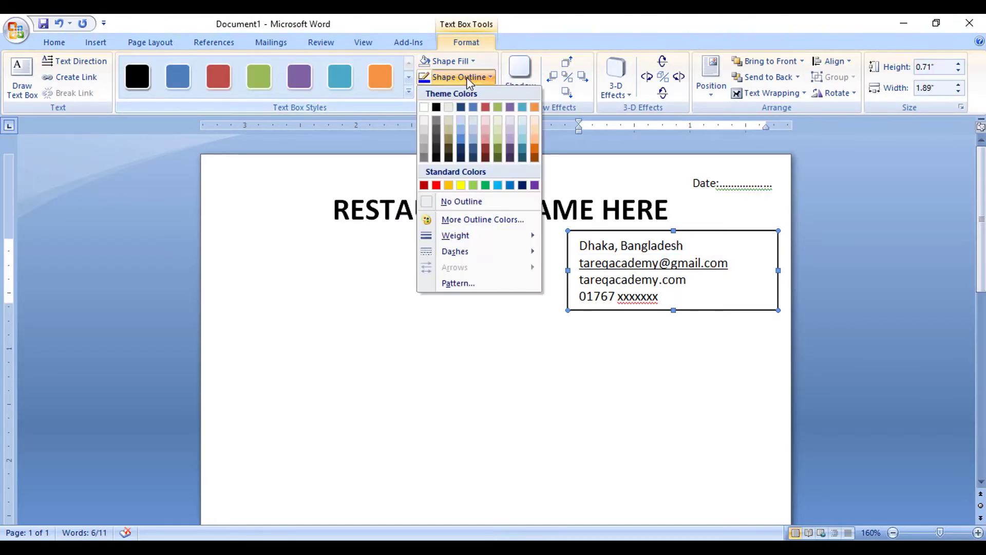
left_click(454, 211)
left_click(488, 346)
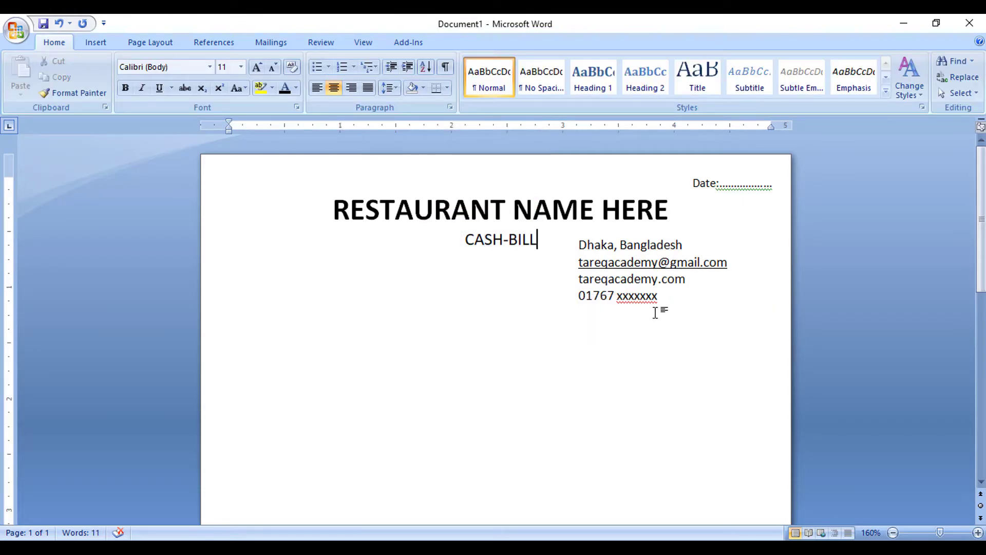
left_click(667, 293)
left_click(684, 311)
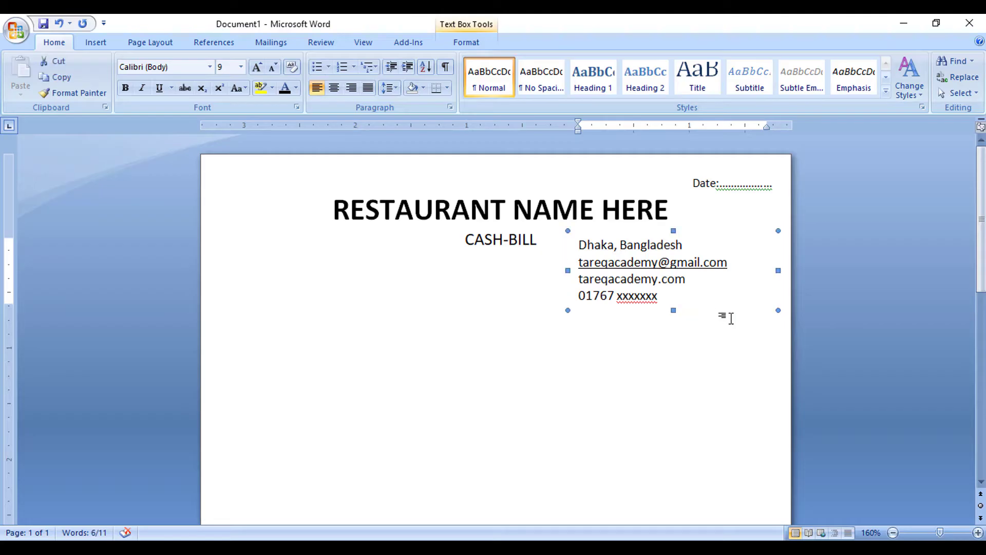
left_click(717, 330)
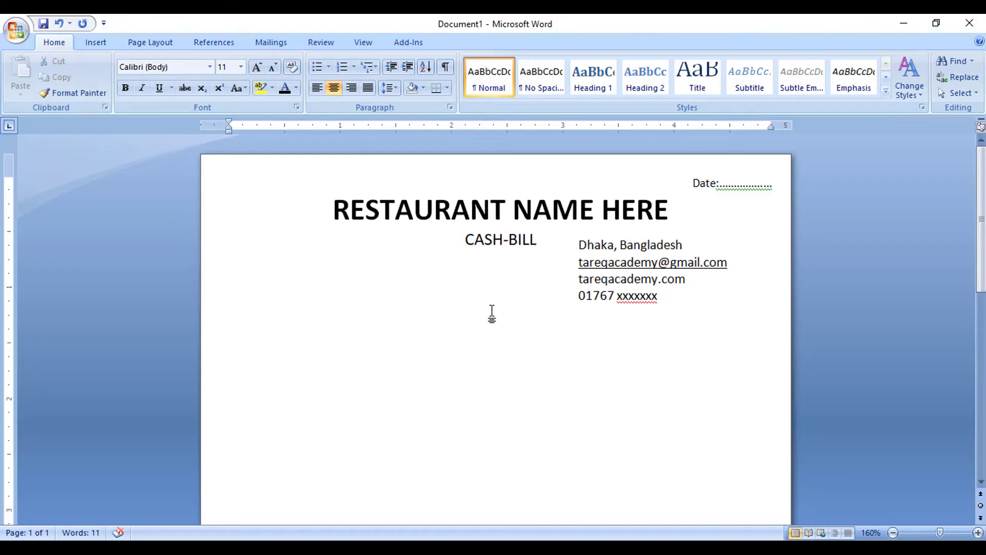
- Place the cursor before the RESTAURANT NAME HERE title for the logo picture
left_click(286, 222)
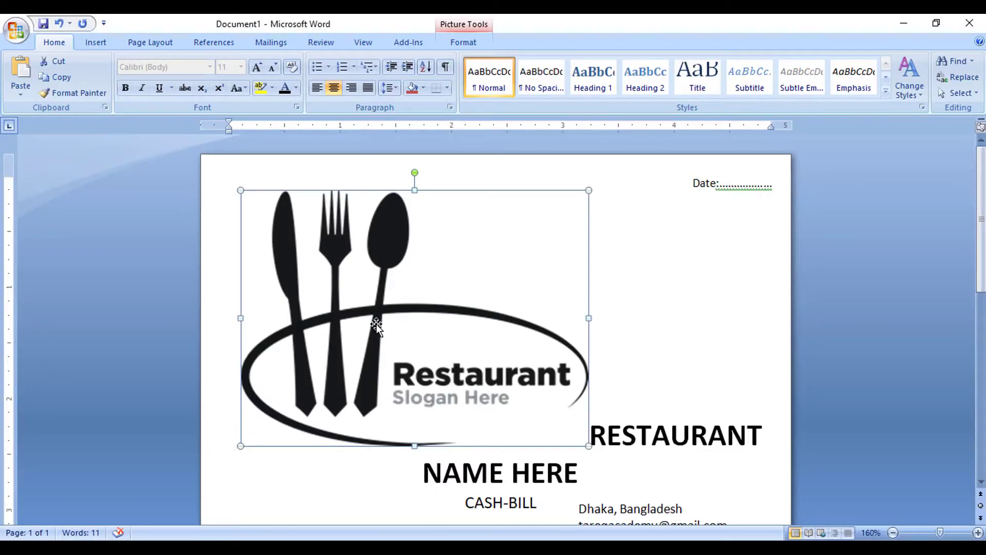
- Set the logo's wrapping to In Front of Text and shrink it into the top-left corner
left_click(464, 43)
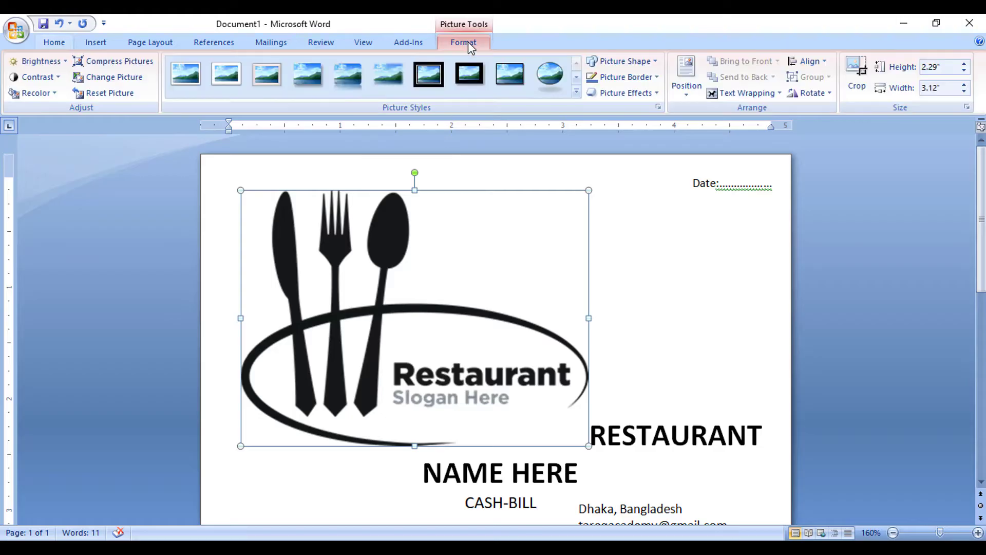
left_click(730, 94)
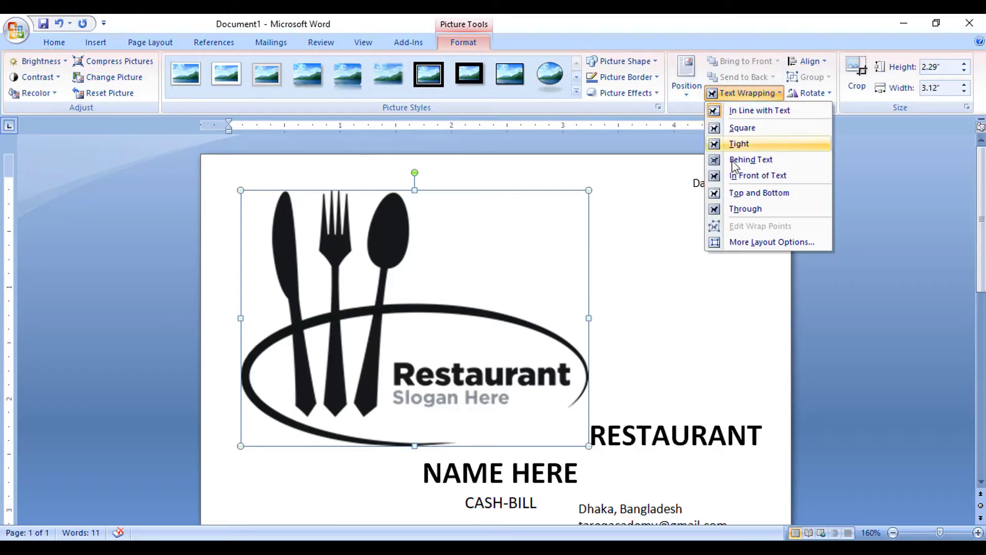
left_click(738, 175)
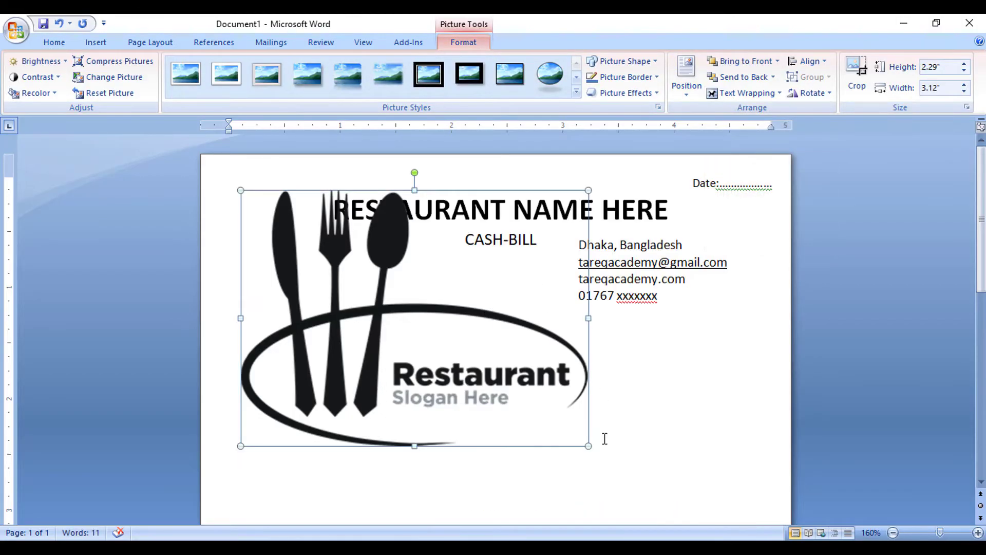
mouse_move(585, 447)
left_mouse_down()
mouse_move(454, 364)
mouse_move(328, 263)
mouse_move(339, 260)
left_mouse_up()
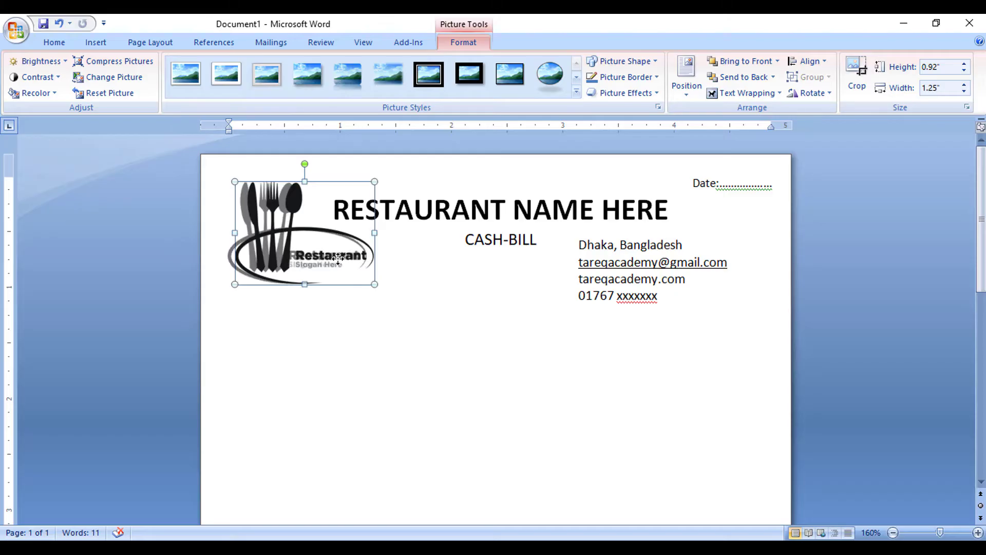
left_click(396, 286)
left_click(348, 210)
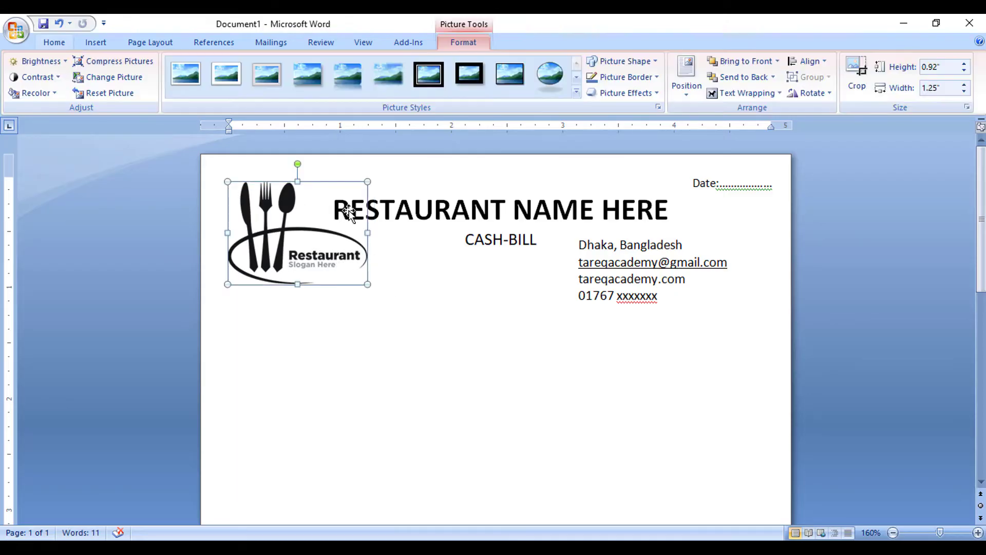
left_click(444, 216)
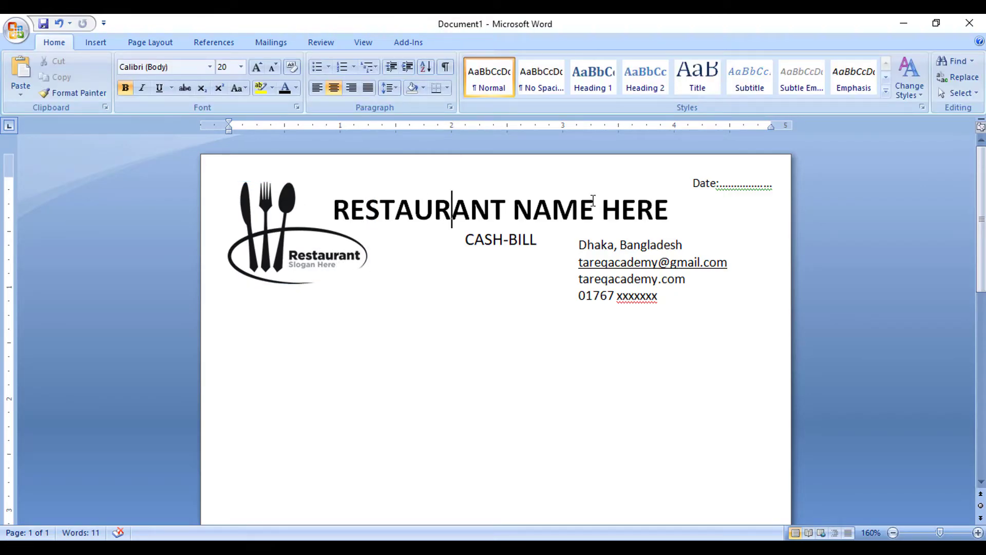
- Enlarge the RESTAURANT NAME HERE title by one point with Ctrl+]
left_click_drag(661, 209, 601, 210)
left_click(349, 217, "shift")
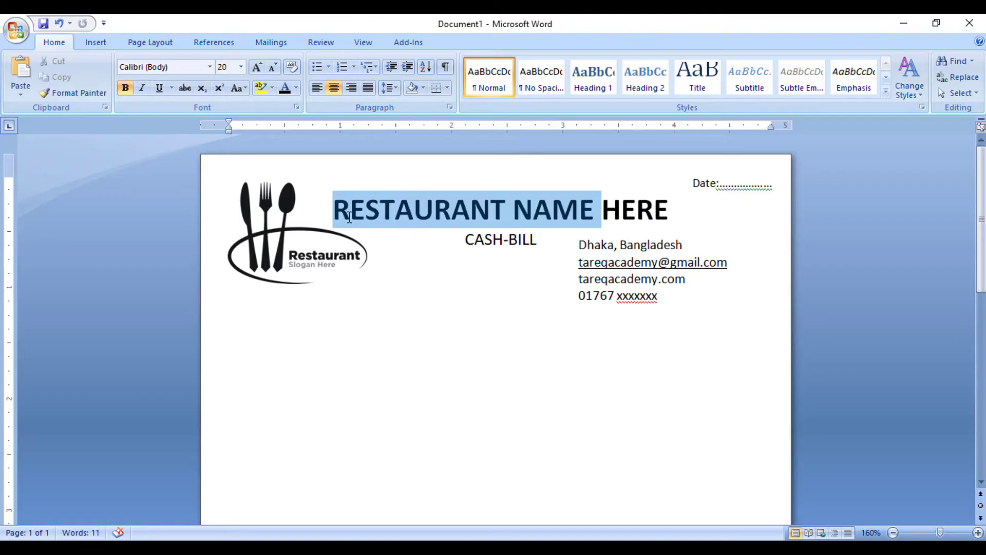
triple_click(370, 215)
key("ctrl+bracketright")
left_click(403, 324)
- Nudge the logo slightly right and down beside the title
left_click(328, 271)
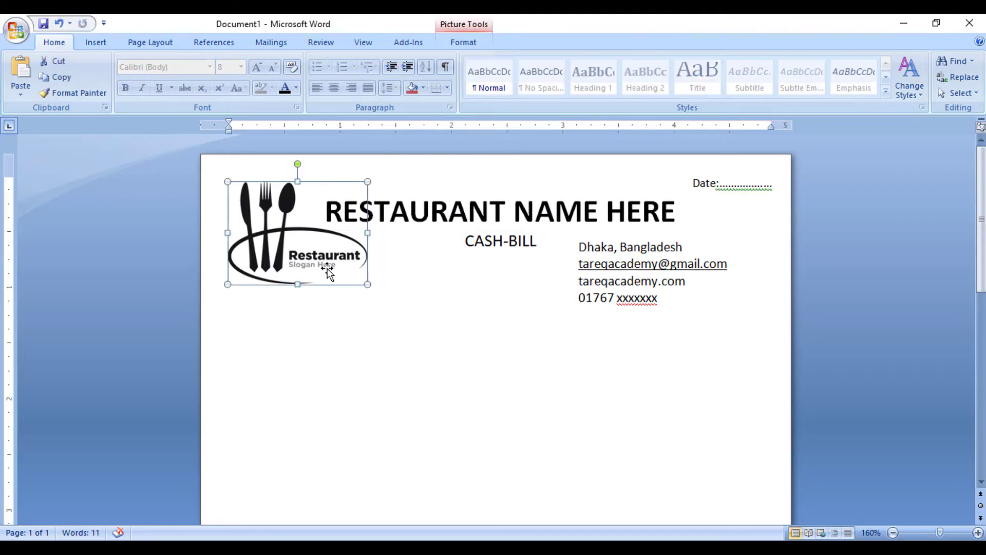
key("Right")
key("Down")
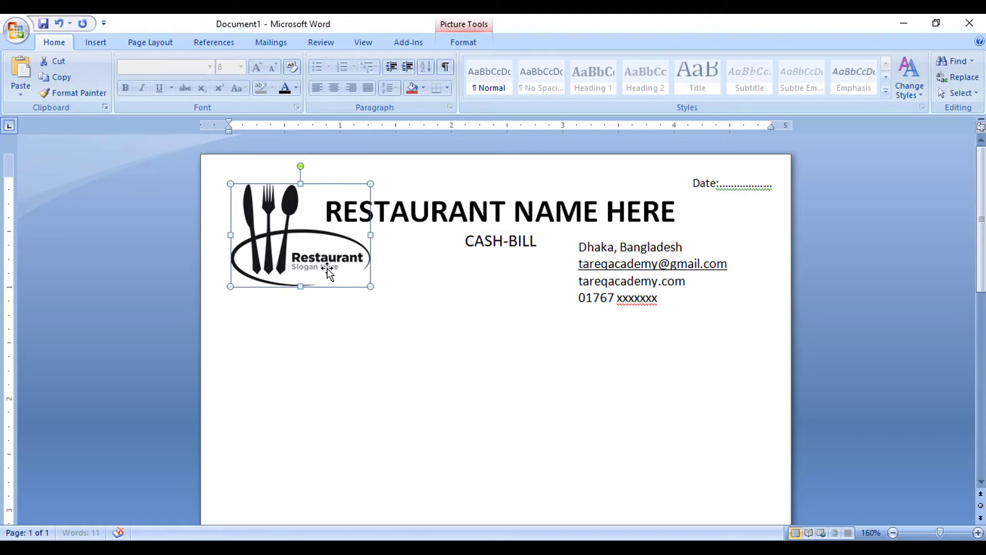
key("Right")
left_click(458, 383)
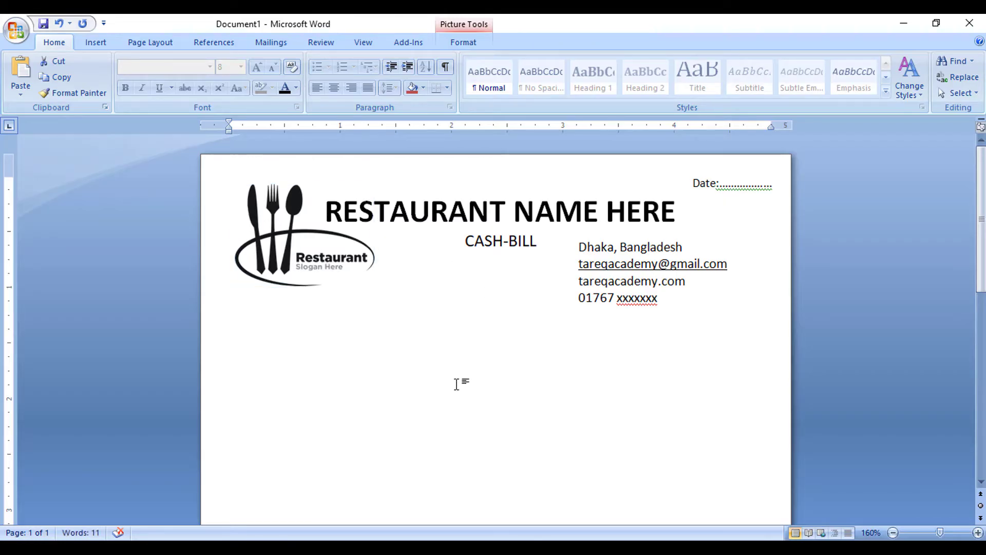
left_click(95, 43)
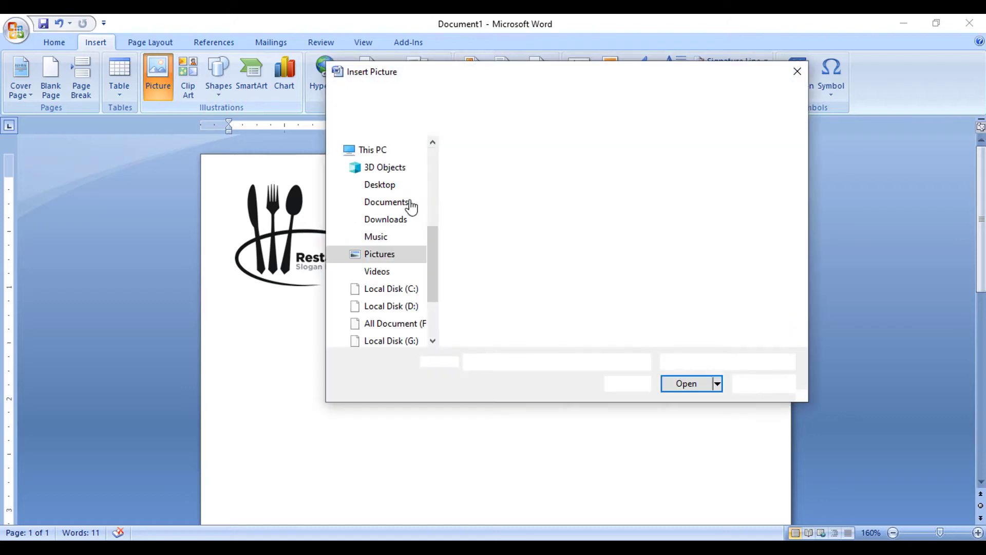
- Cancel the Insert Picture dialog without inserting, then check the contact box beside CASH-BILL
left_click(381, 184)
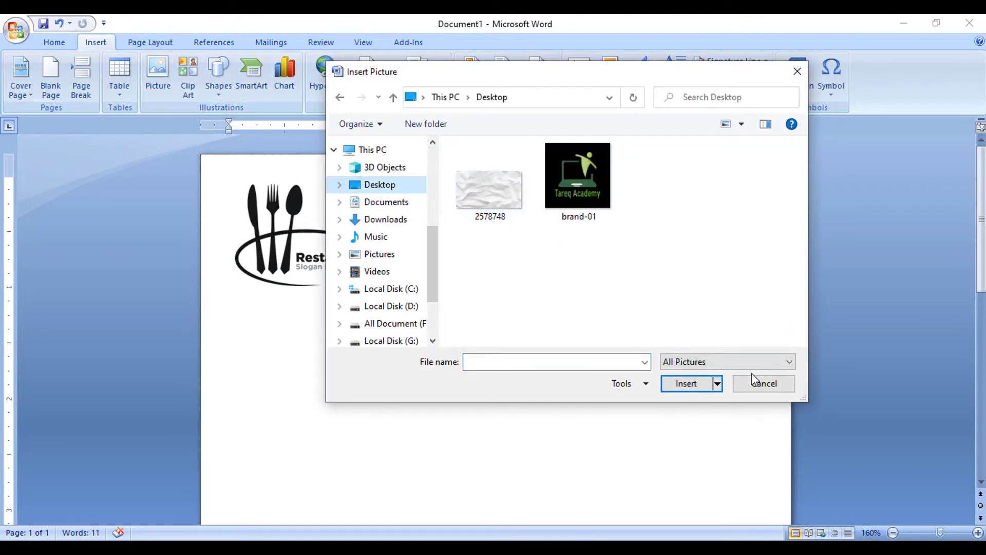
left_click(764, 384)
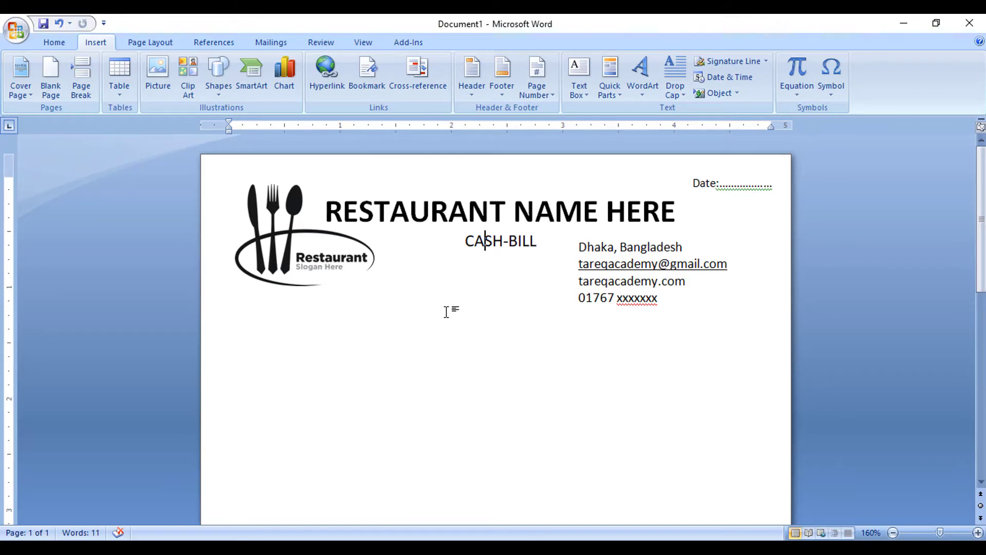
left_click(627, 308)
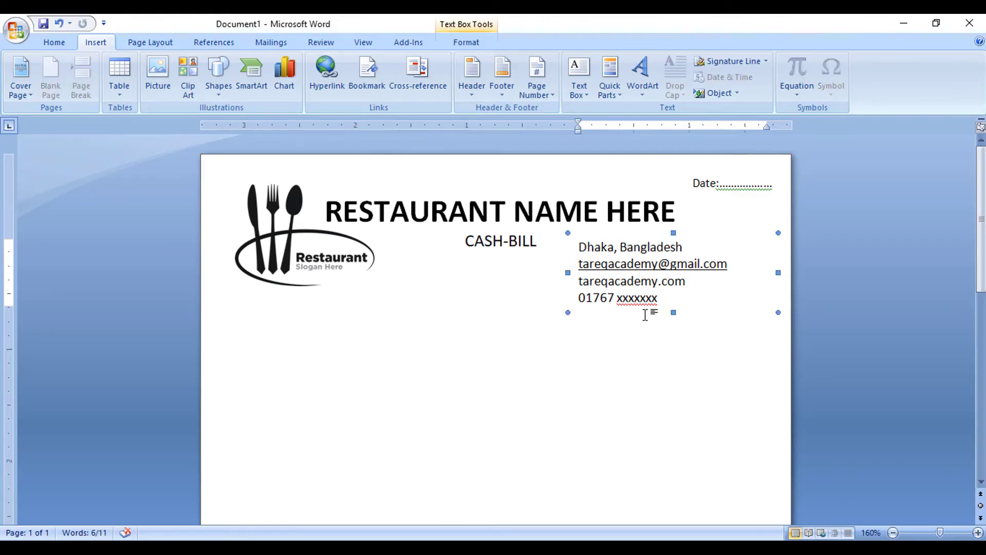
left_click(339, 314)
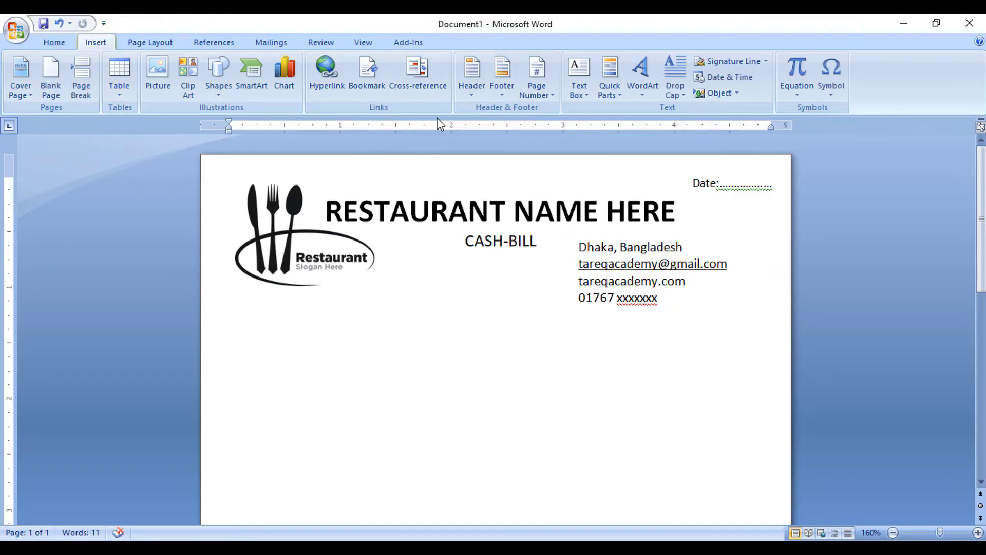
- Draw a text box below the logo, moving it up-left and making it taller and wider
left_click(595, 92)
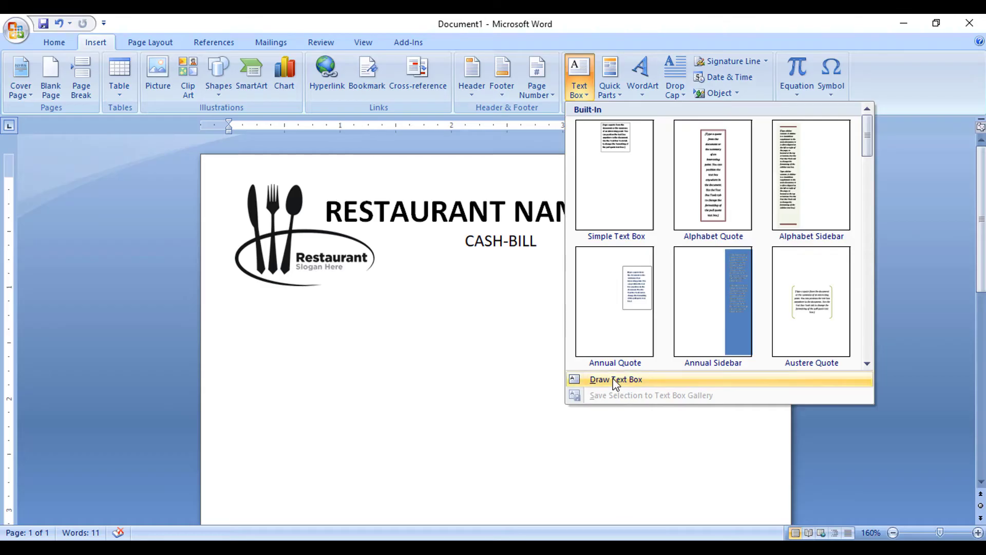
left_click(591, 379)
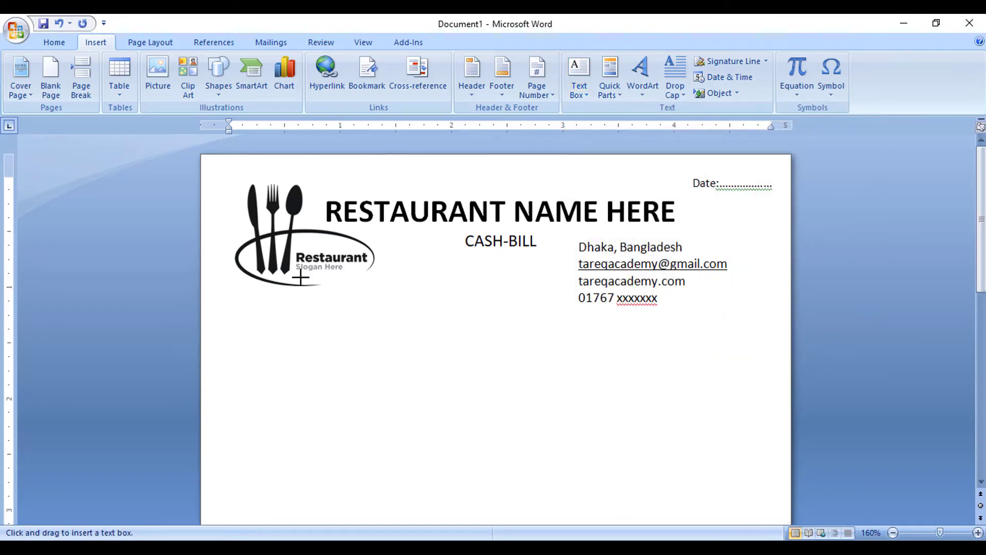
left_click_drag(283, 288, 529, 373)
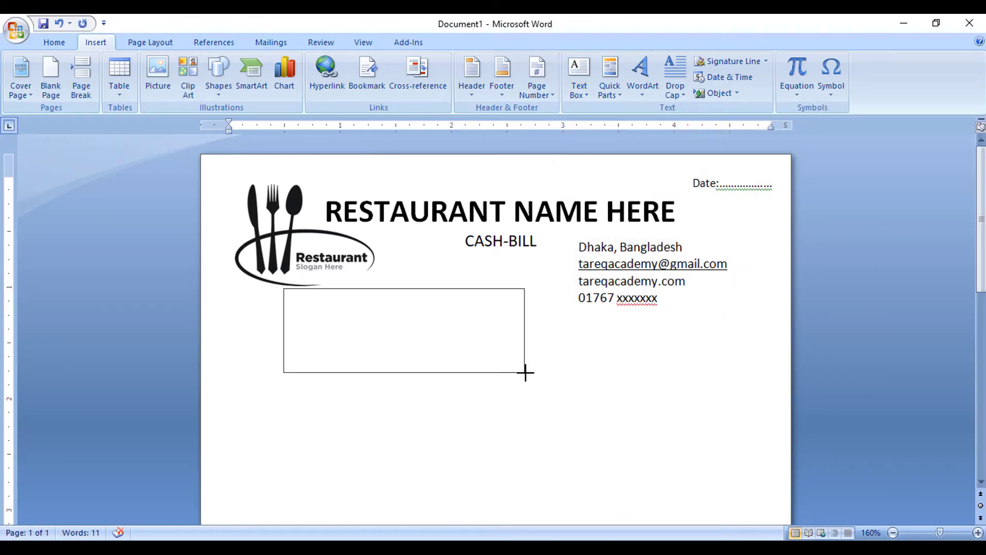
left_click_drag(379, 286, 366, 281)
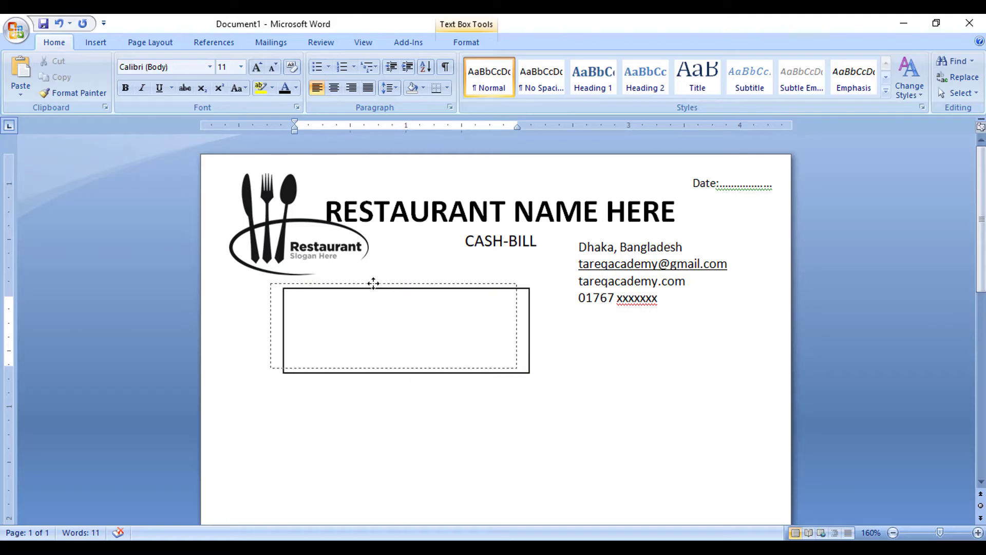
left_click_drag(393, 368, 406, 384)
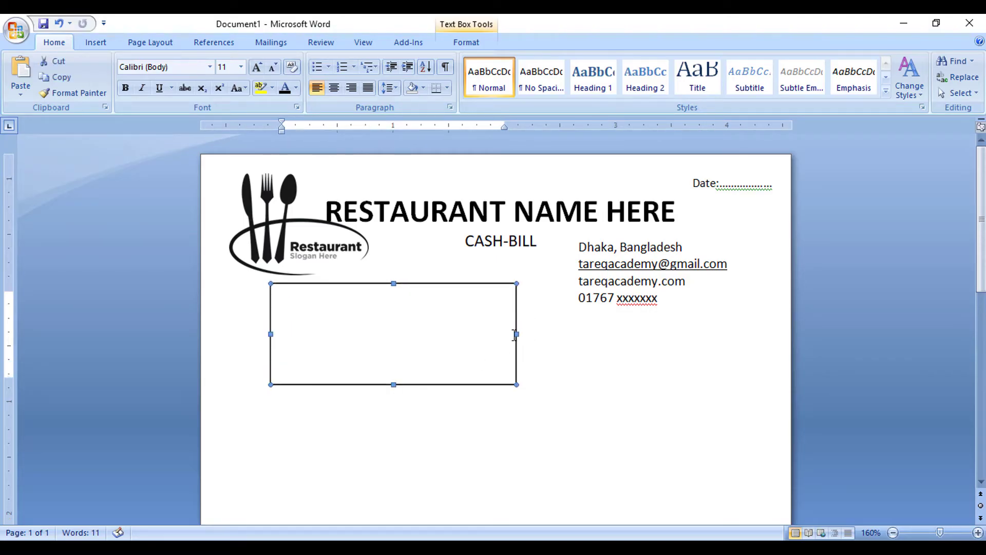
left_click_drag(519, 333, 555, 334)
- Paste the Customer Name, Add and Ph lines with 1.0 spacing, no extra space, size 10
left_click(339, 328)
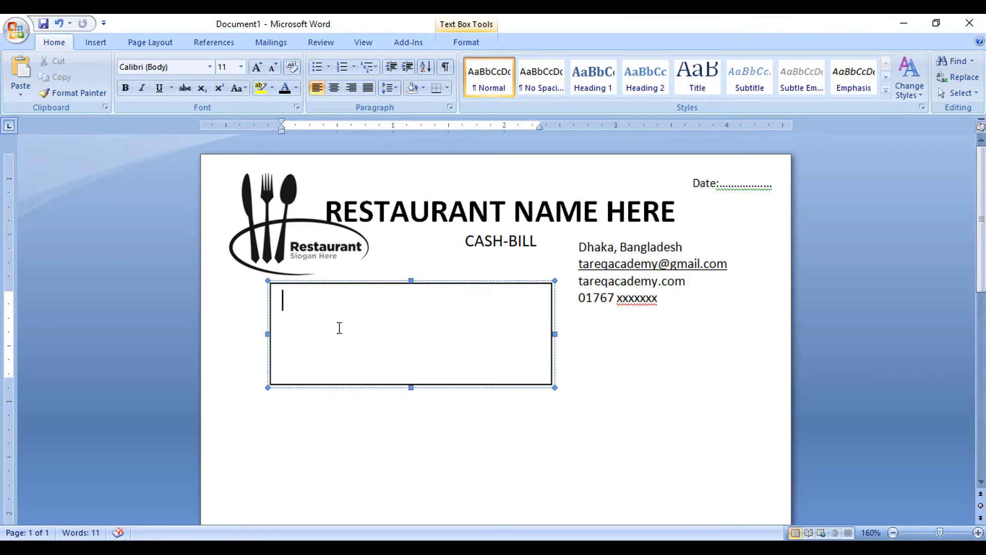
key("ctrl+v")
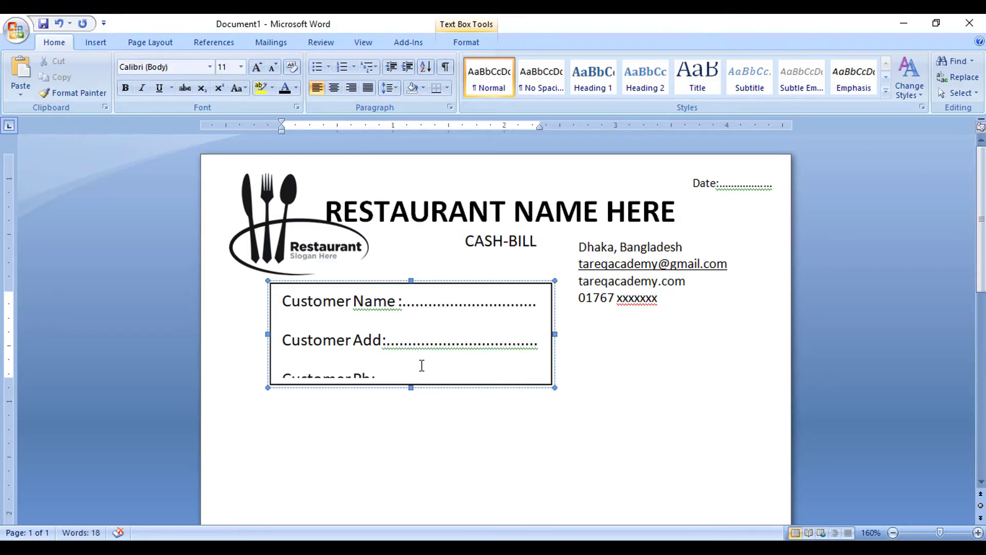
key("ctrl+a")
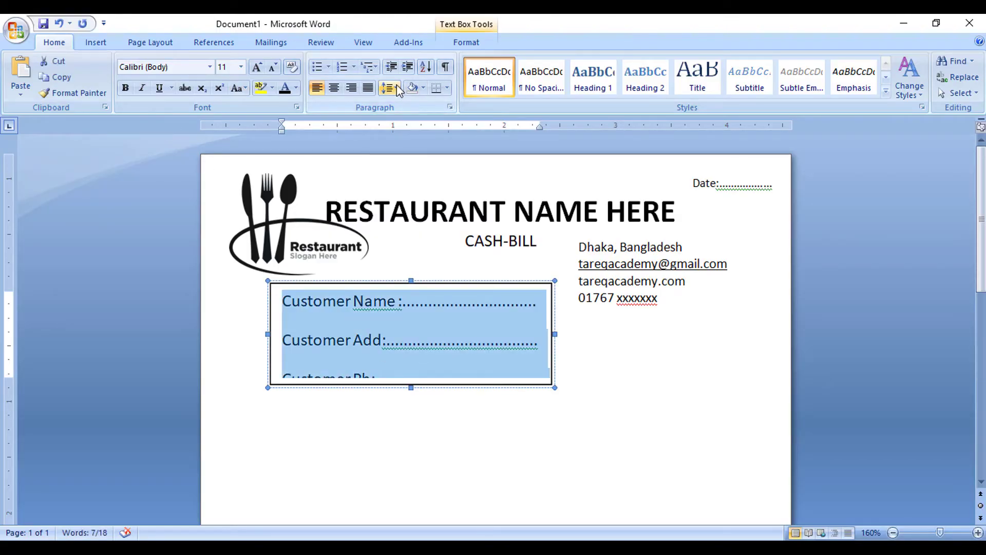
left_click(395, 87)
left_click(417, 234)
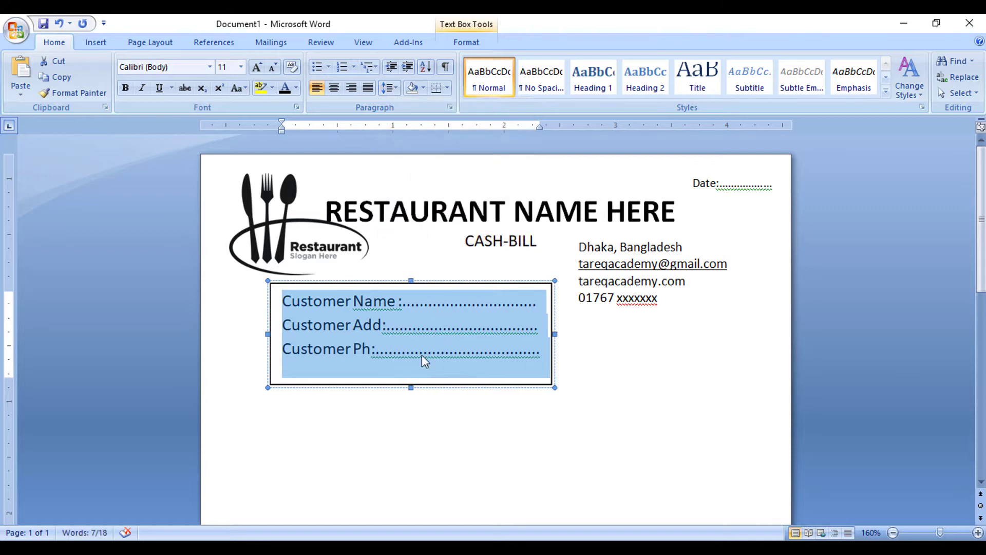
left_click(396, 87)
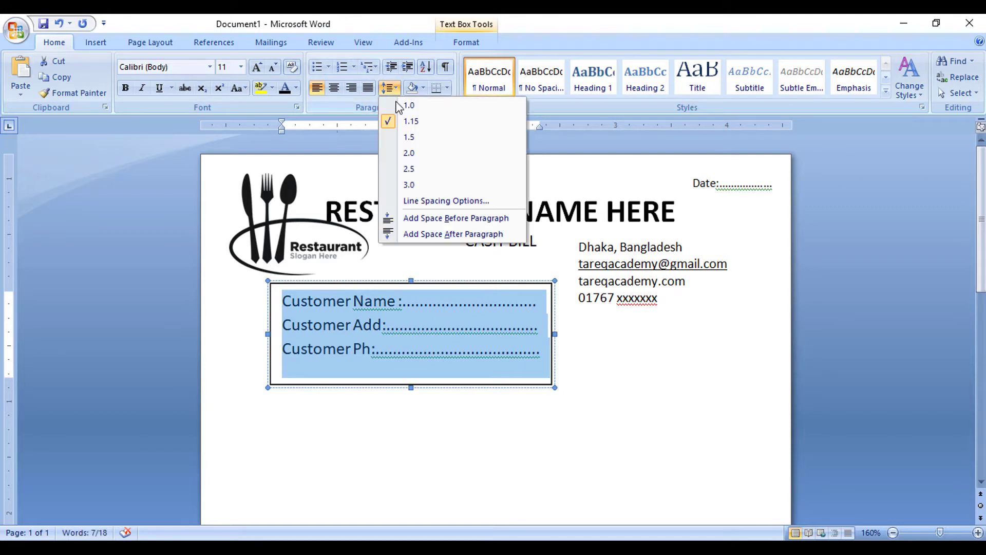
left_click(406, 103)
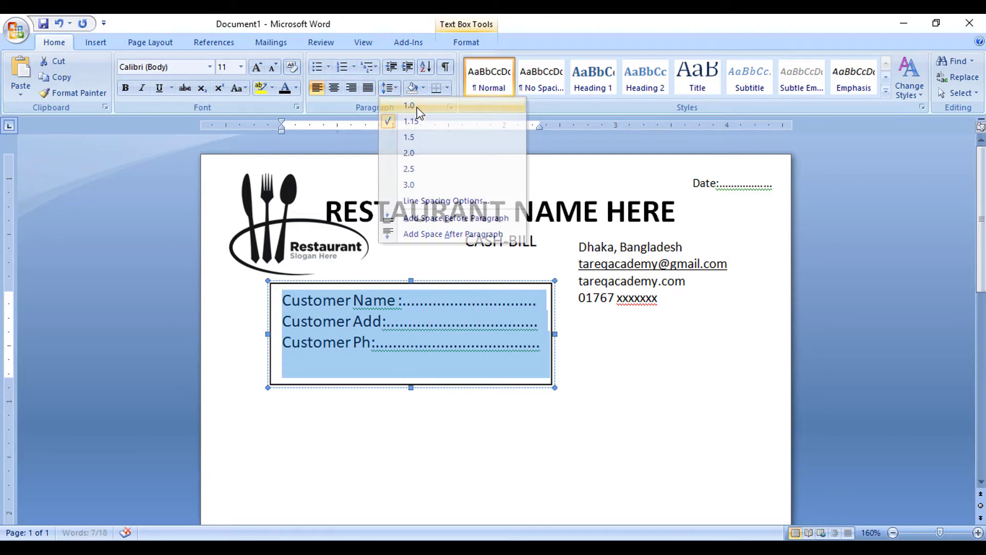
left_click(274, 68)
- Extend the dotted blanks after Customer Name, Add and Ph to fill the box width
left_click(518, 334)
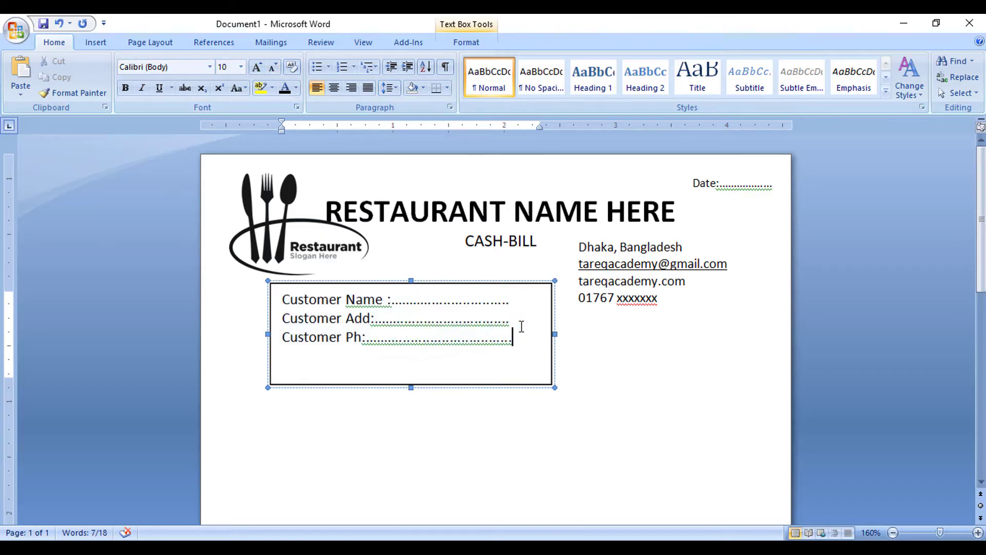
left_click(514, 303)
type(".....")
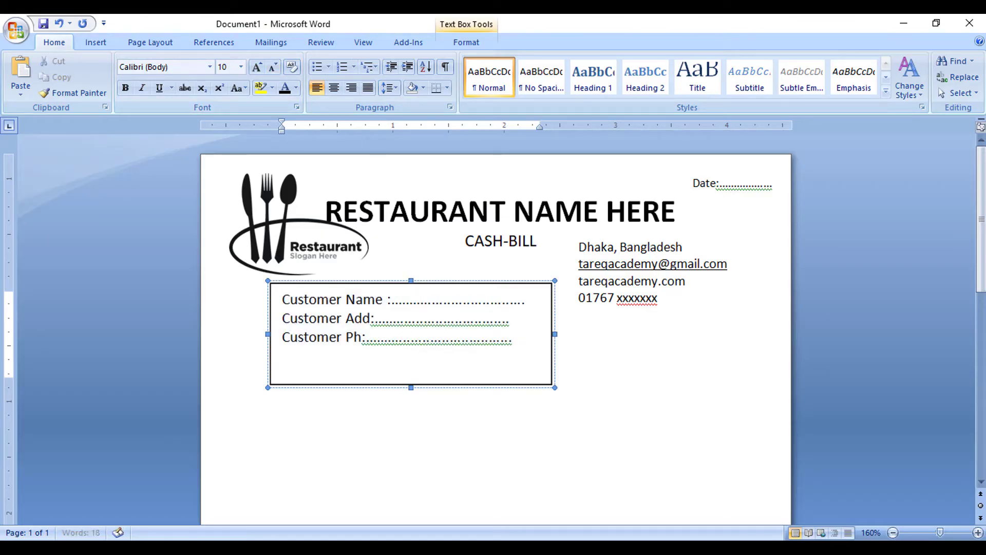
type("....")
key("BackSpace")
left_click(533, 320)
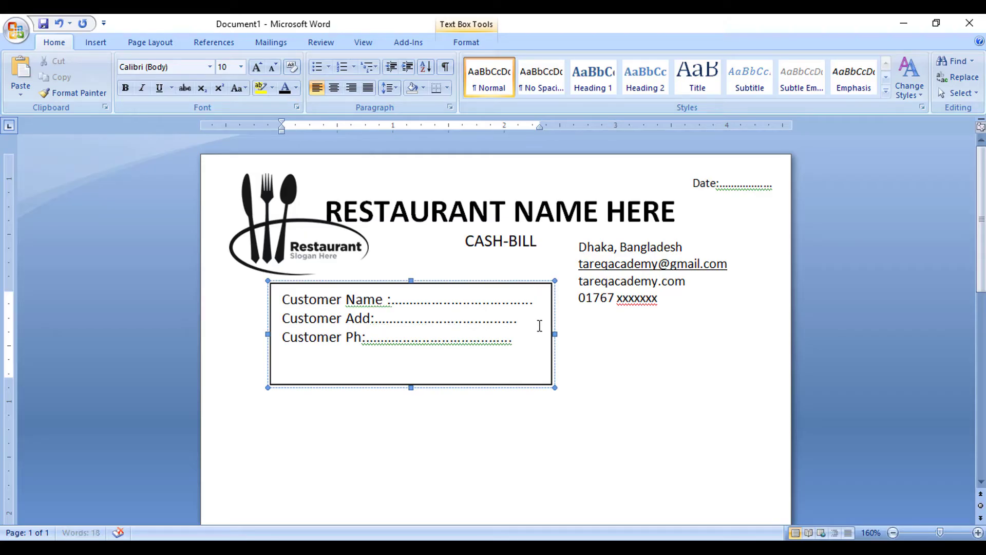
key("ctrl+y")
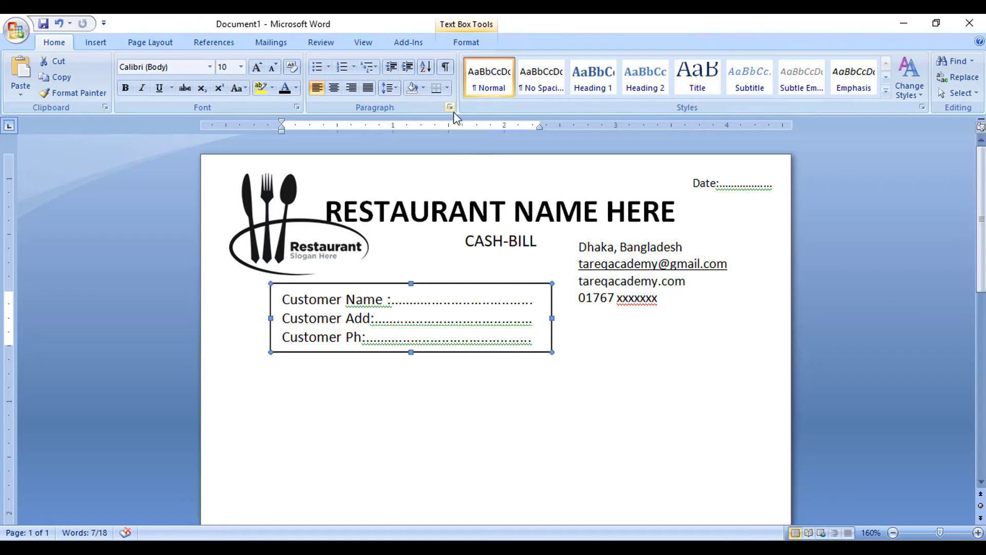
- Give the customer box No Outline and No Fill, then nudge it up one step
left_click(466, 42)
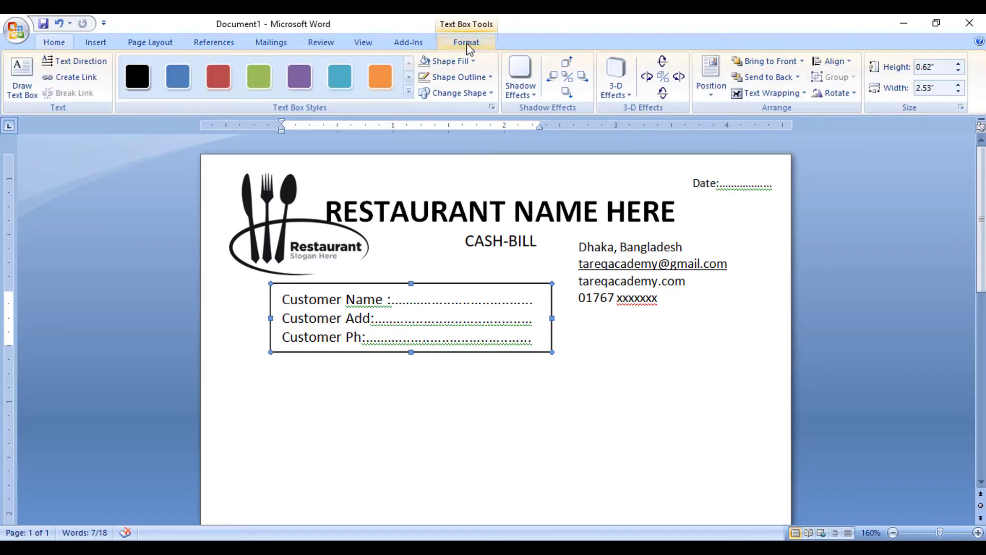
left_click(462, 79)
left_click(455, 200)
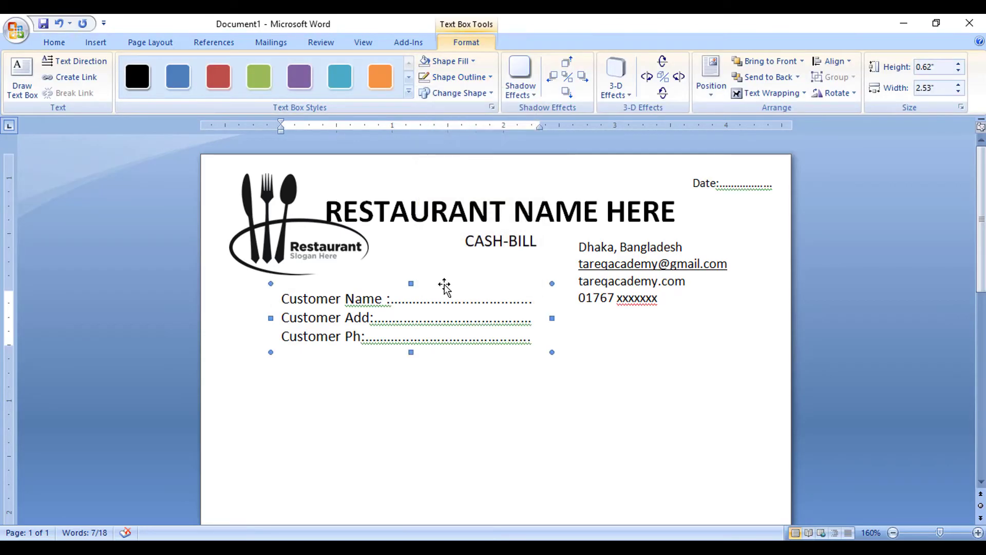
left_click(446, 61)
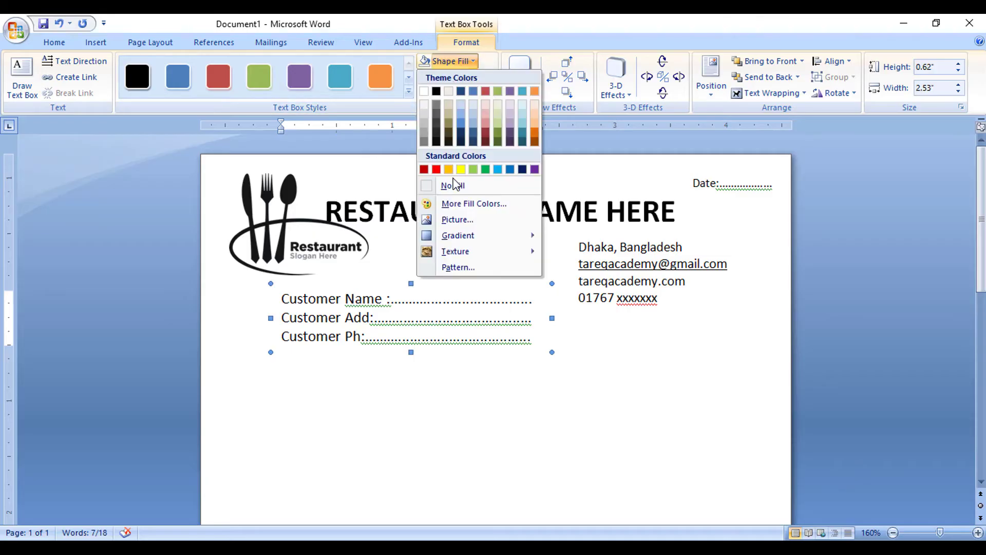
left_click(454, 185)
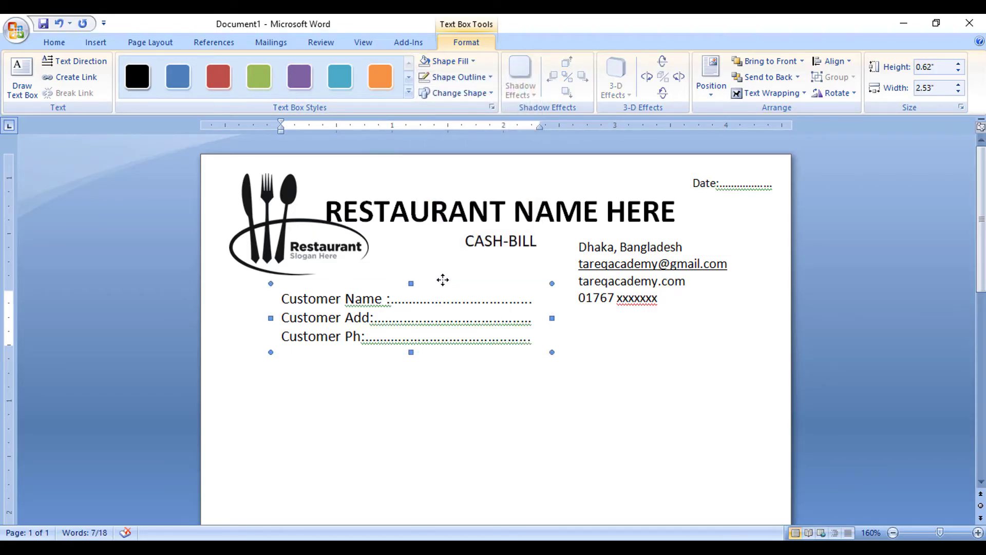
key("Up")
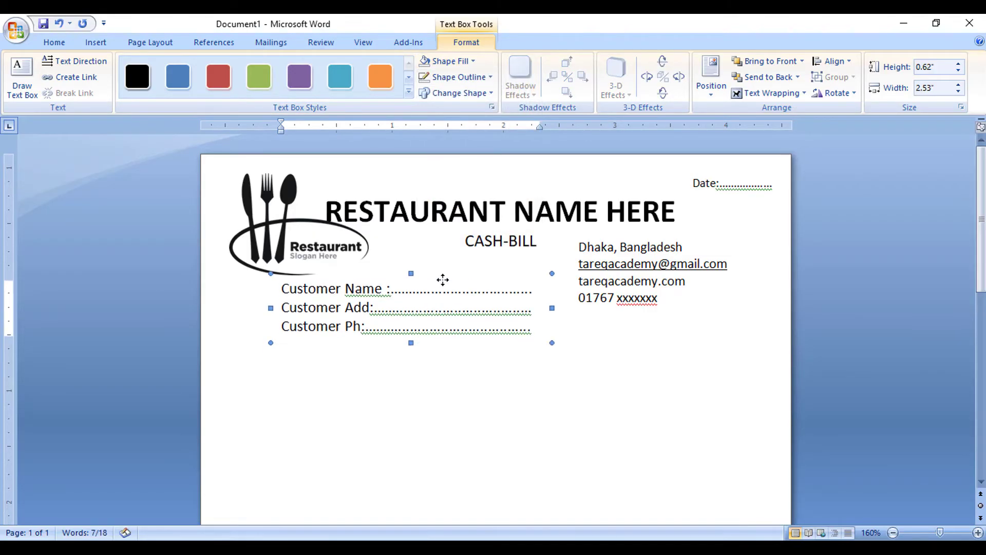
left_click(590, 355)
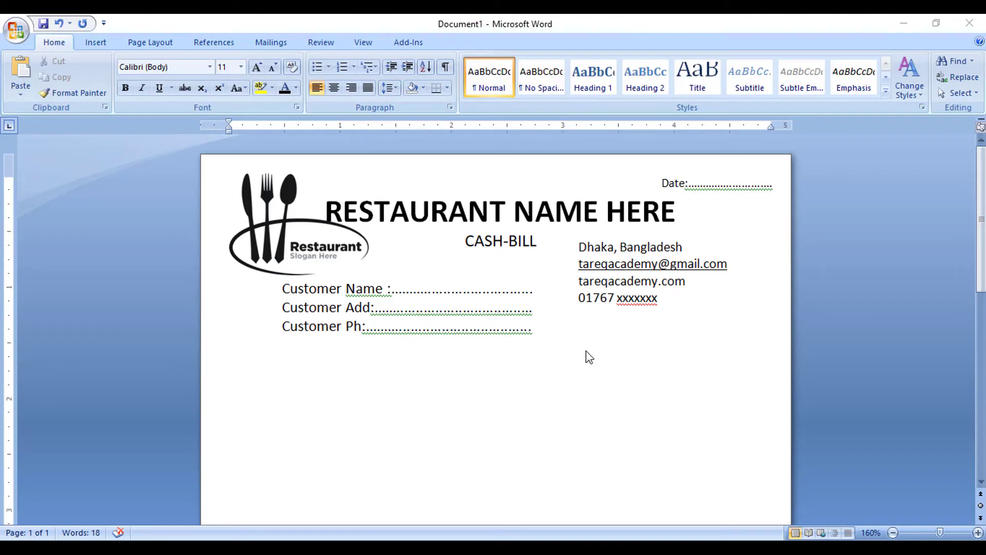
scroll(529, 375, "down", 1)
scroll(531, 375, "up", 1)
- Insert a 5×5 table below the customer lines and drag its first column narrower
left_click(97, 43)
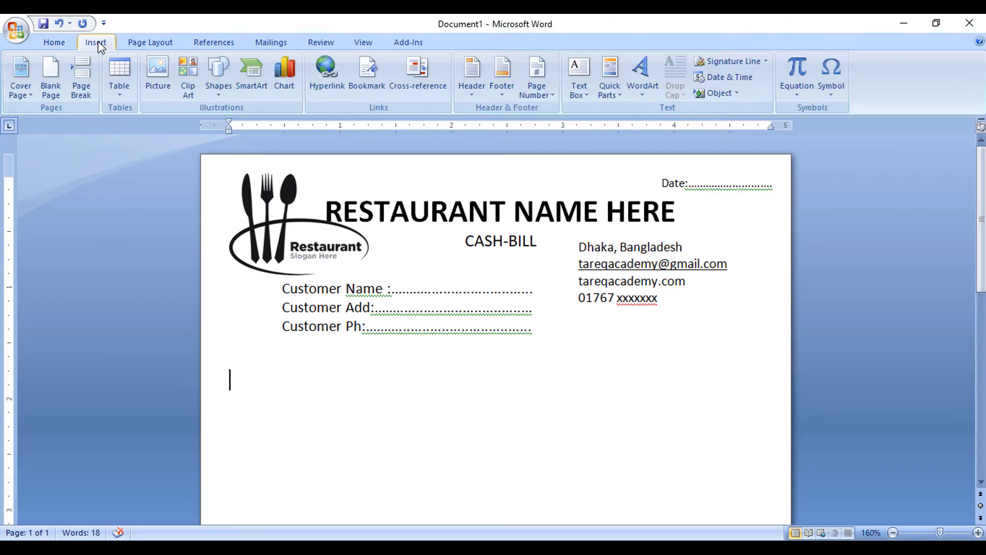
left_click(122, 99)
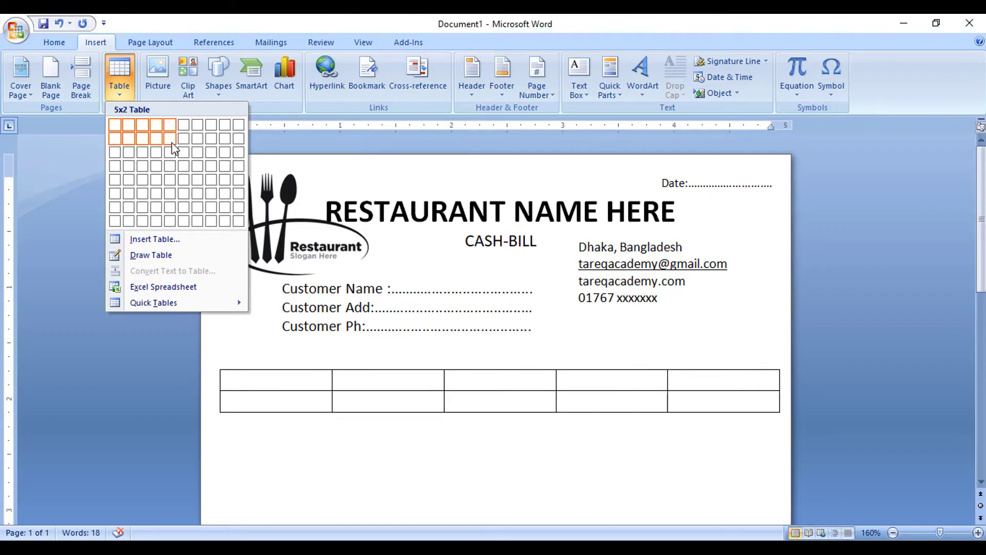
left_click(170, 180)
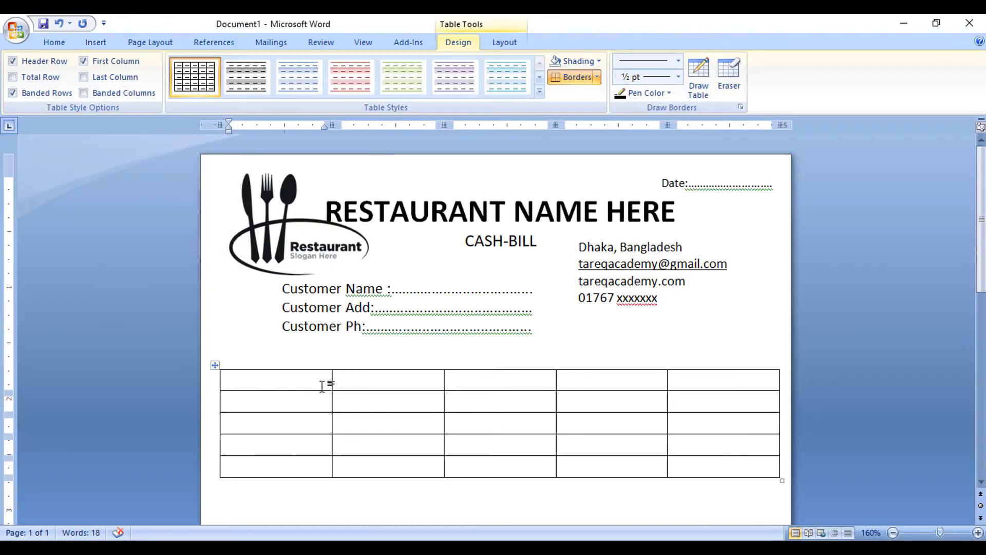
left_click_drag(329, 382, 285, 381)
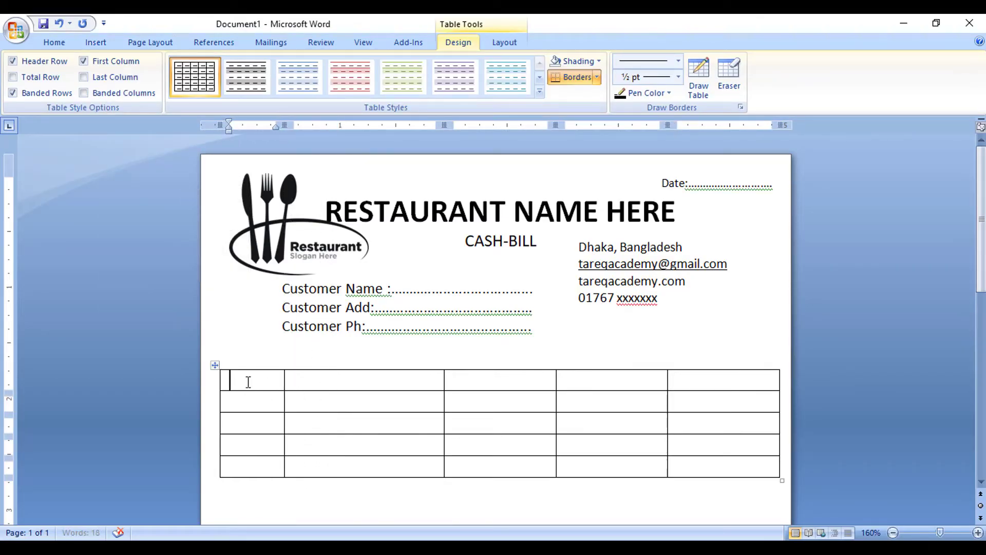
- Type the header titles Sl, Pro, Qty, Price and Amount across the table's first row
type("Sl")
key("Tab")
key("Tab")
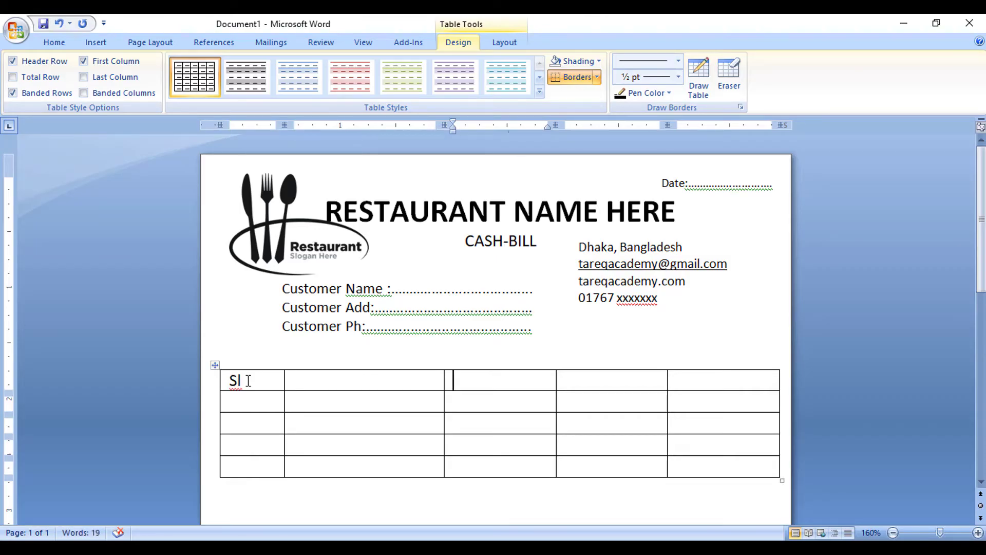
key("shift+Tab")
type("Pro ")
type("Qty")
key("Tab")
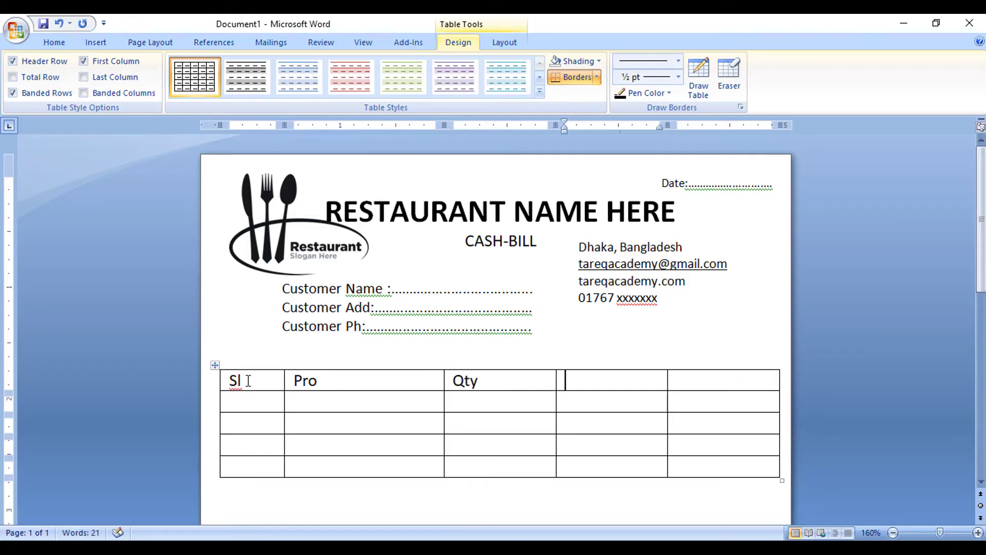
type("Price")
key("Tab")
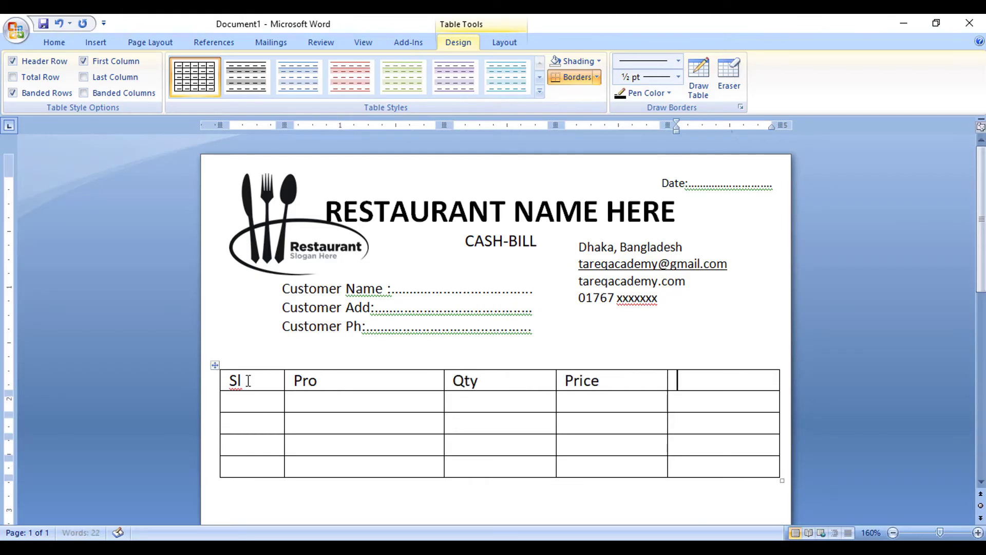
type("Am")
key("BackSpace")
key("BackSpace")
type("To")
key("BackSpace")
key("BackSpace")
type("Amou")
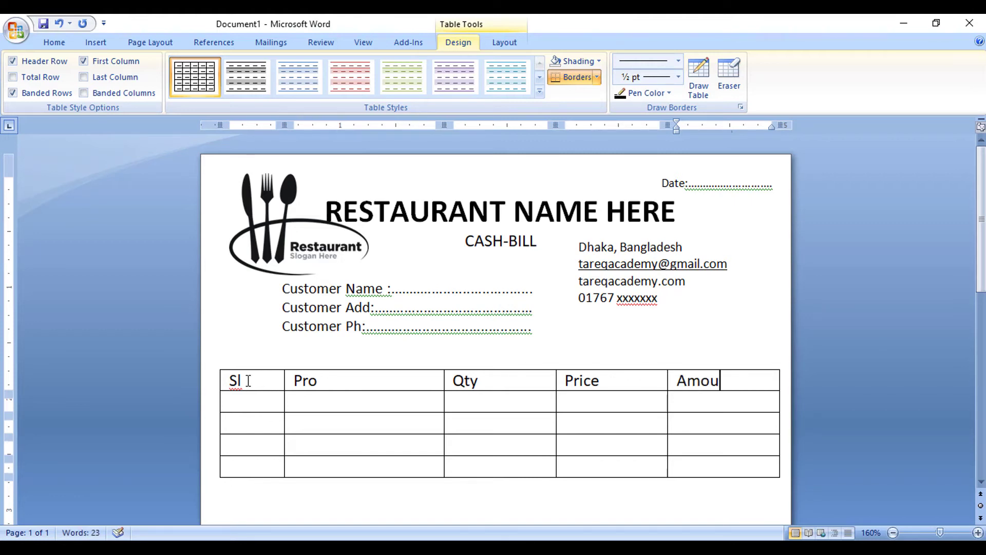
type("nt")
- Narrow the Sl column and move the table's left edge slightly inward
scroll(420, 399, "down", 5)
left_click(291, 232)
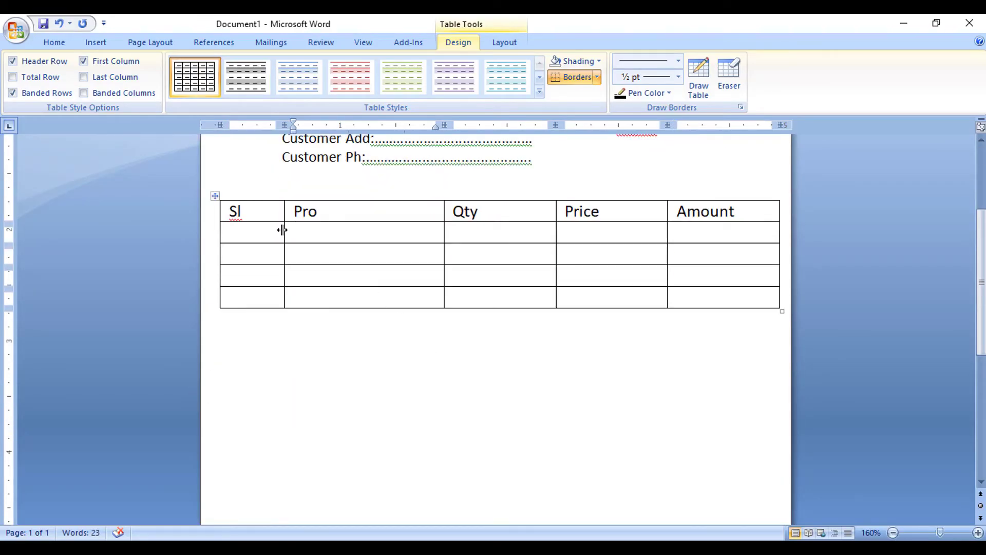
left_click_drag(282, 229, 257, 231)
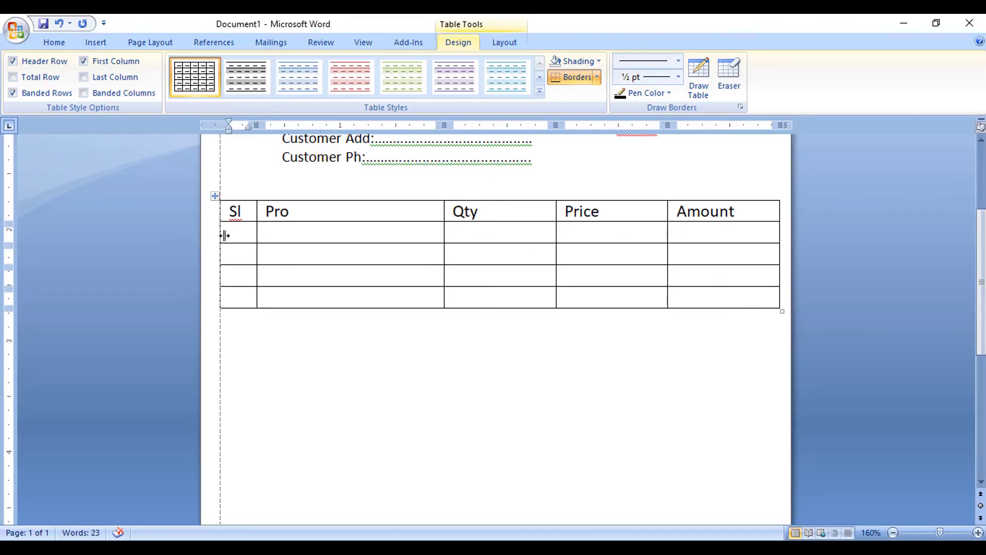
left_click_drag(219, 236, 263, 238)
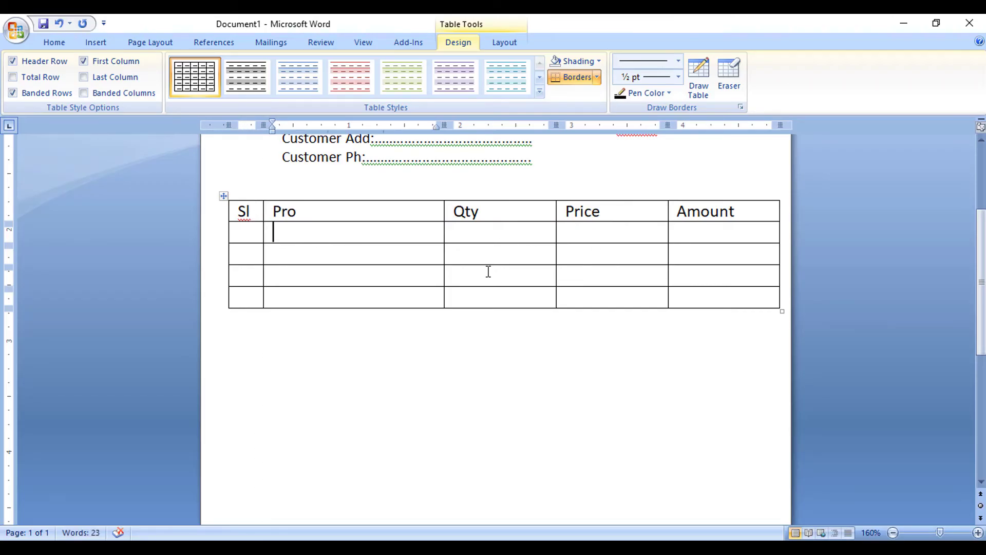
- Add empty lines to the first item row so it stretches down most of the page
key("Return")
key("Return")
key("Return")
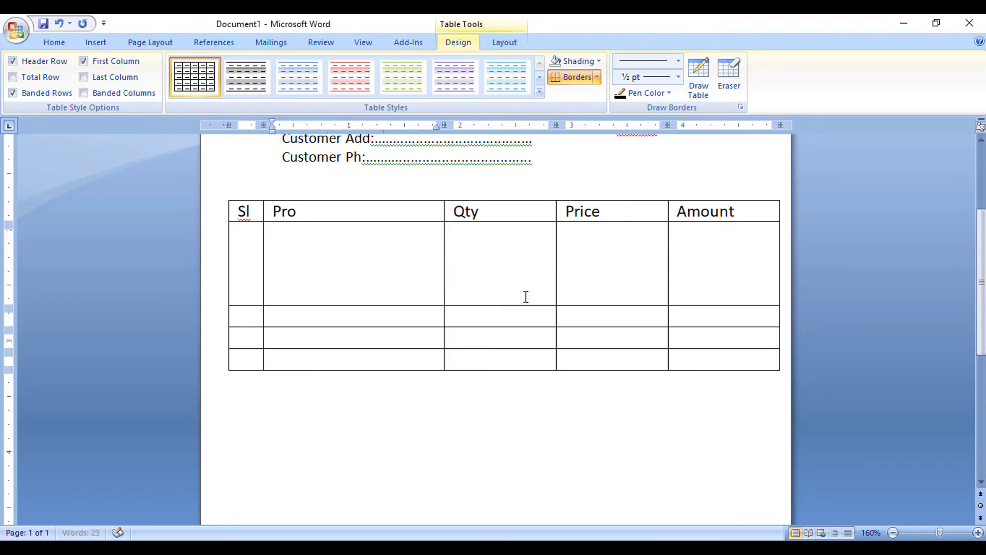
key("Return")
key("Return")
key("Return")
key("Return")
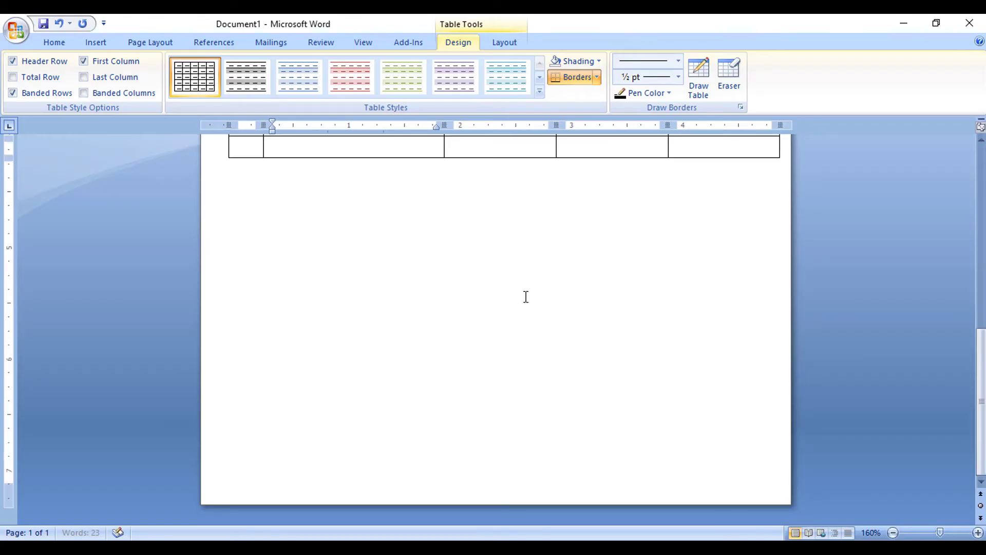
key("Return")
key("Return")
key("Return")
key("Return")
key("Return")
key("Return")
key("Return")
key("Return")
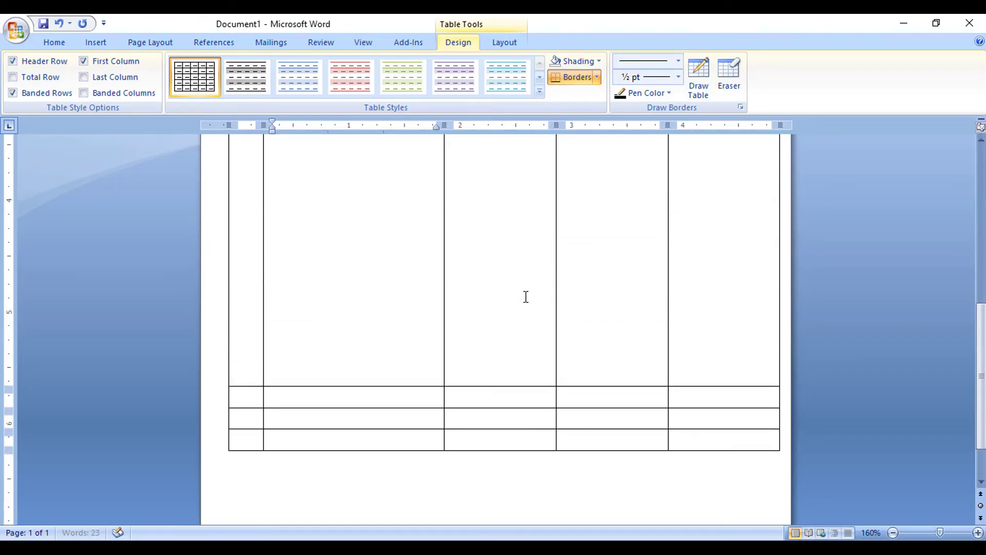
scroll(526, 297, "down", 6, "ctrl")
scroll(525, 297, "down", 2, "ctrl")
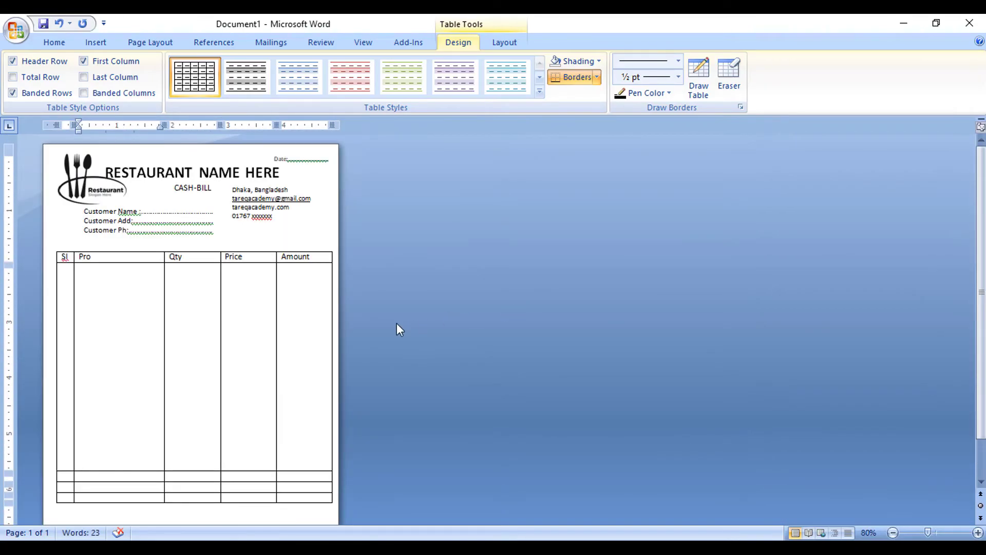
key("Return")
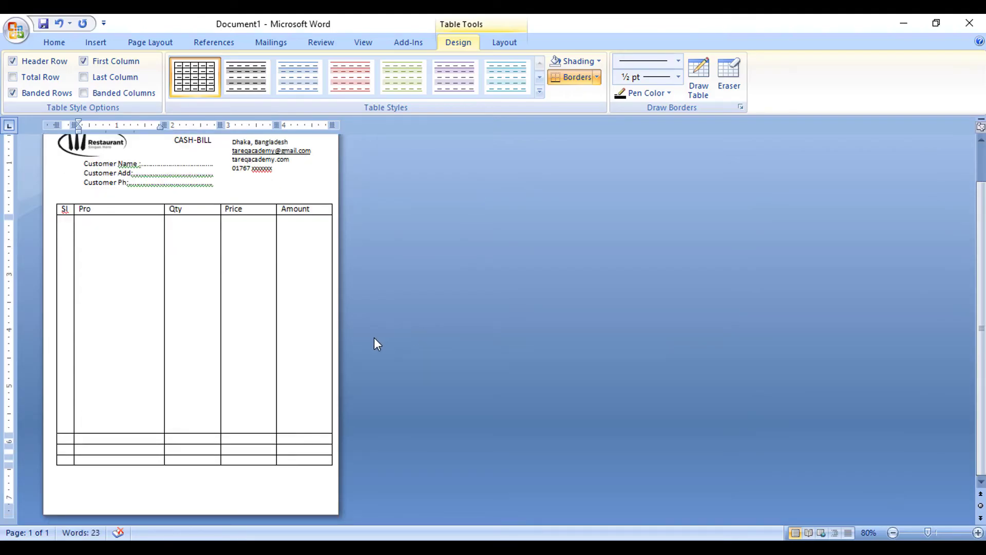
scroll(287, 357, "up", 6, "ctrl")
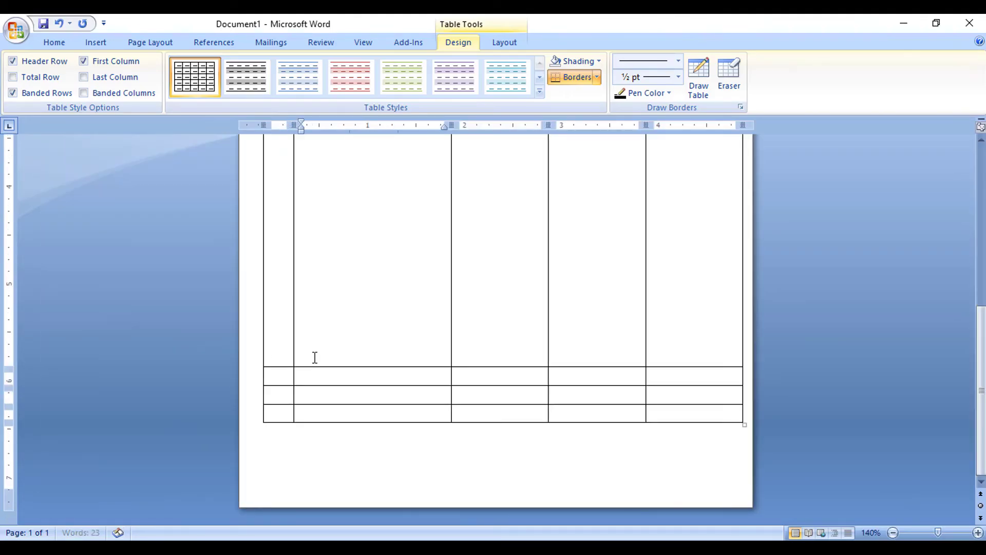
scroll(370, 354, "up", 7)
scroll(427, 352, "up", 3)
scroll(426, 351, "down", 3)
scroll(425, 351, "up", 3)
scroll(426, 350, "up", 1, "ctrl")
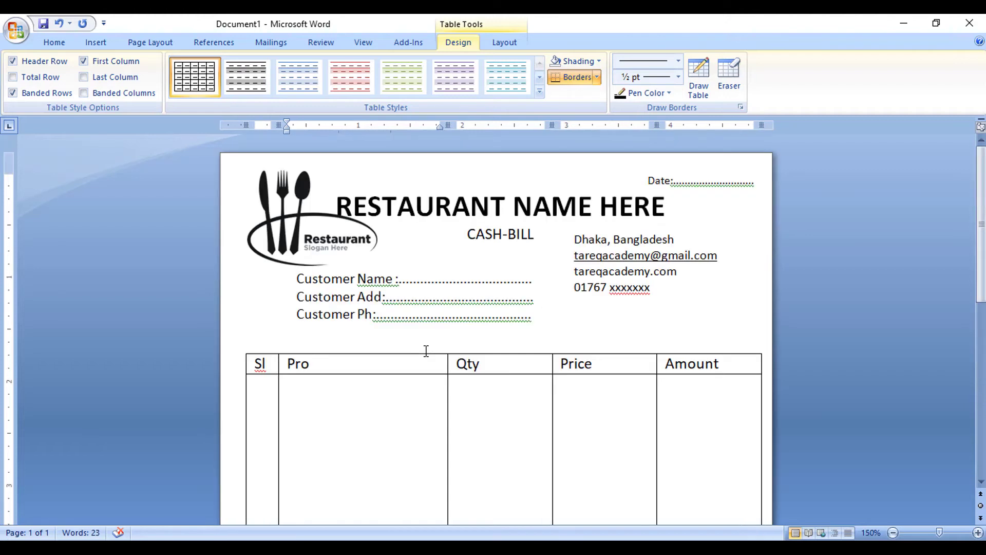
- Centre the column titles in the header row
left_click_drag(266, 366, 668, 368)
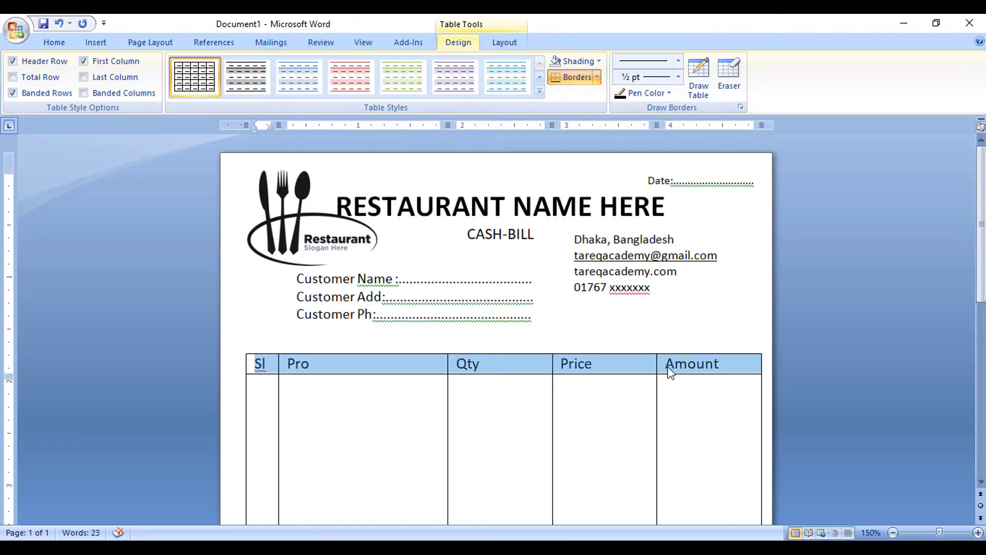
key("ctrl+e")
left_click_drag(418, 396, 403, 350)
scroll(402, 350, "down", 3)
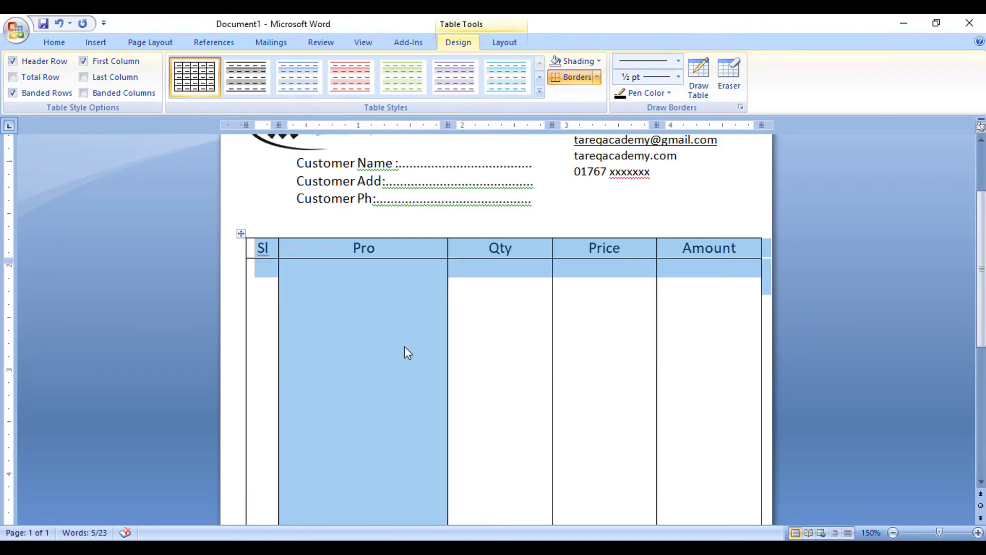
- Give every edge of the table a 1½ pt border
left_click(678, 77)
left_click(652, 170)
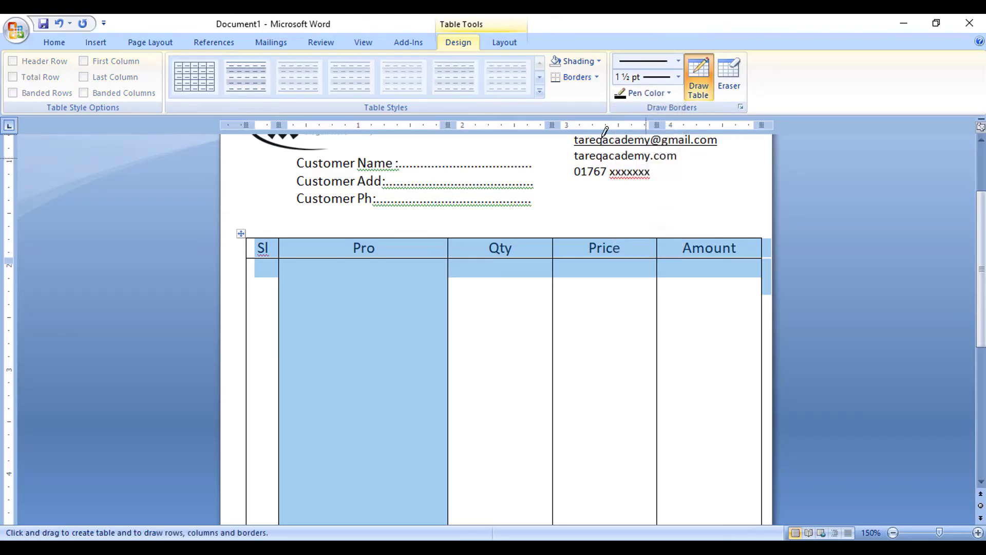
left_click(597, 77)
left_click(587, 176)
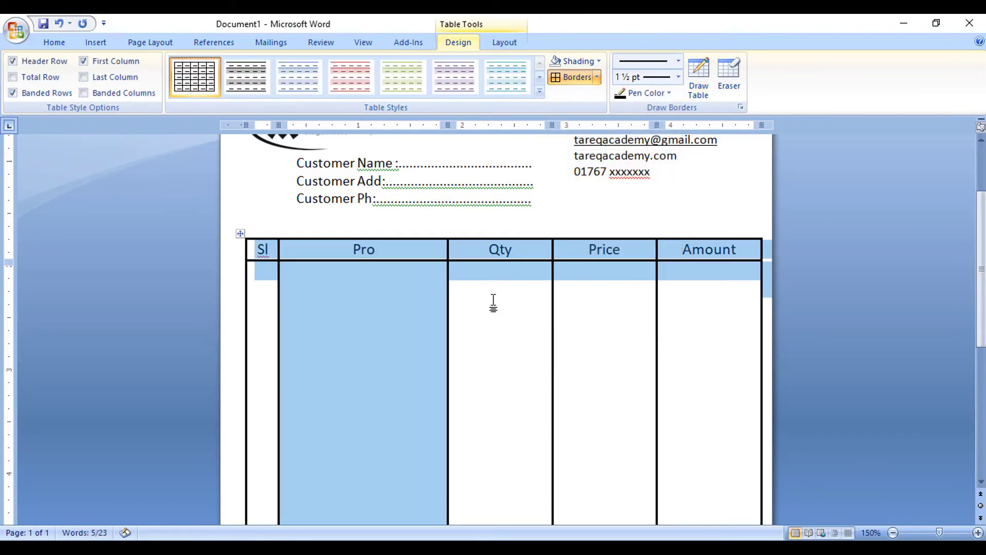
left_click(494, 303)
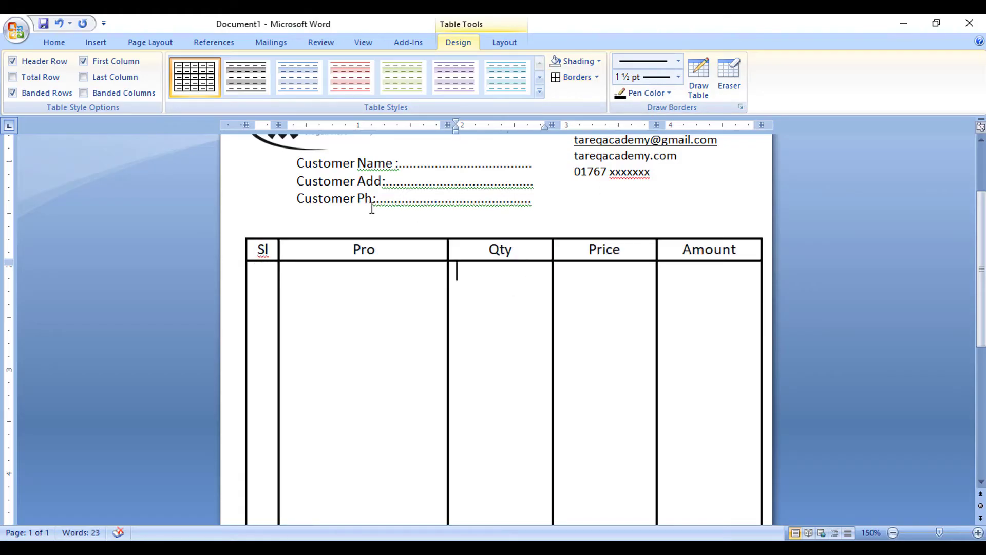
left_click(240, 234)
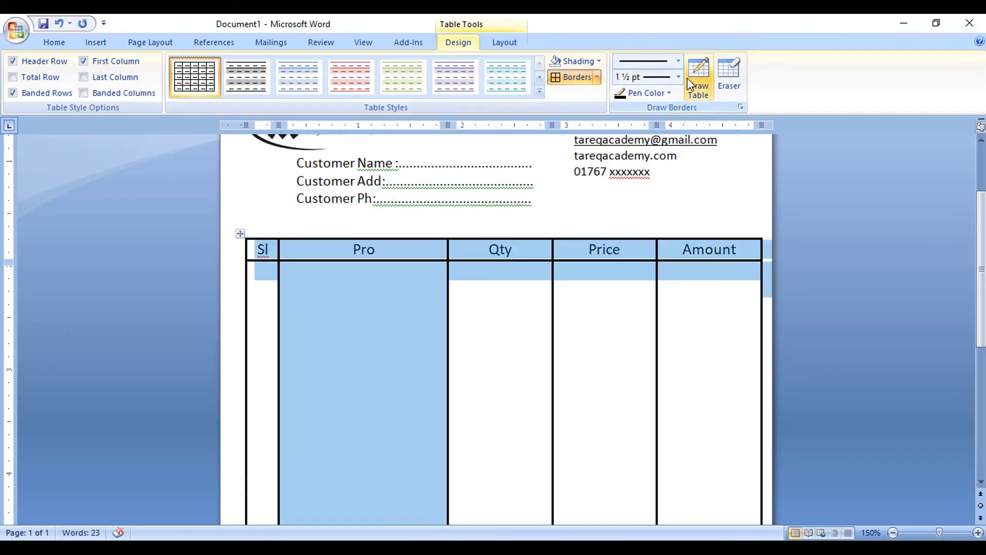
left_click(539, 291)
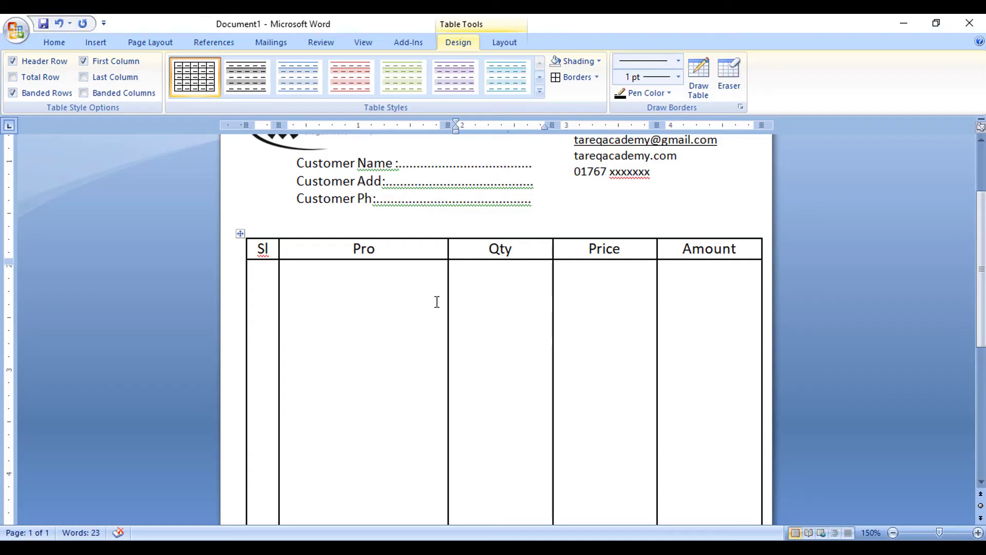
- Widen the Pro and Qty columns, then select the bottom rows of the first three columns
left_click_drag(447, 303, 461, 303)
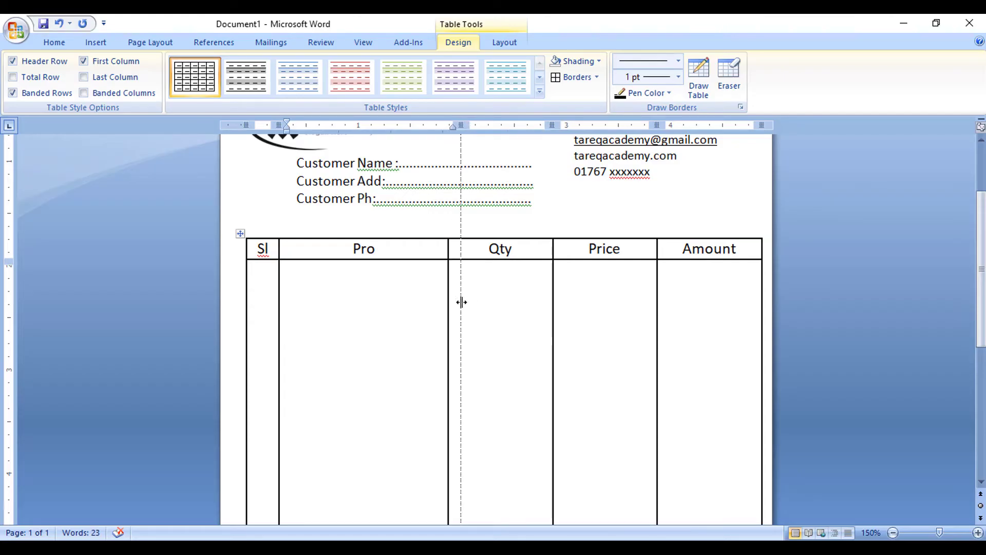
left_click_drag(554, 307, 566, 305)
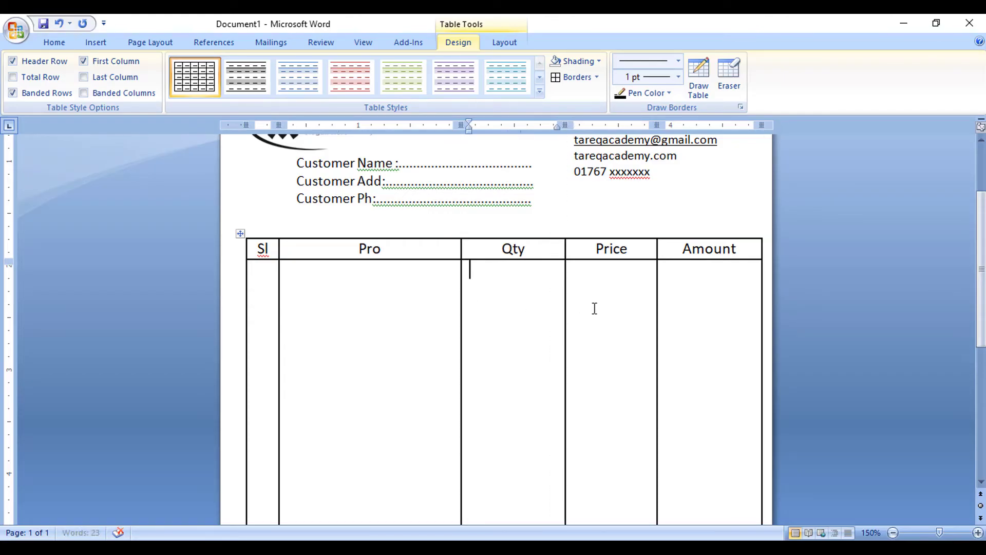
left_click_drag(459, 313, 473, 310)
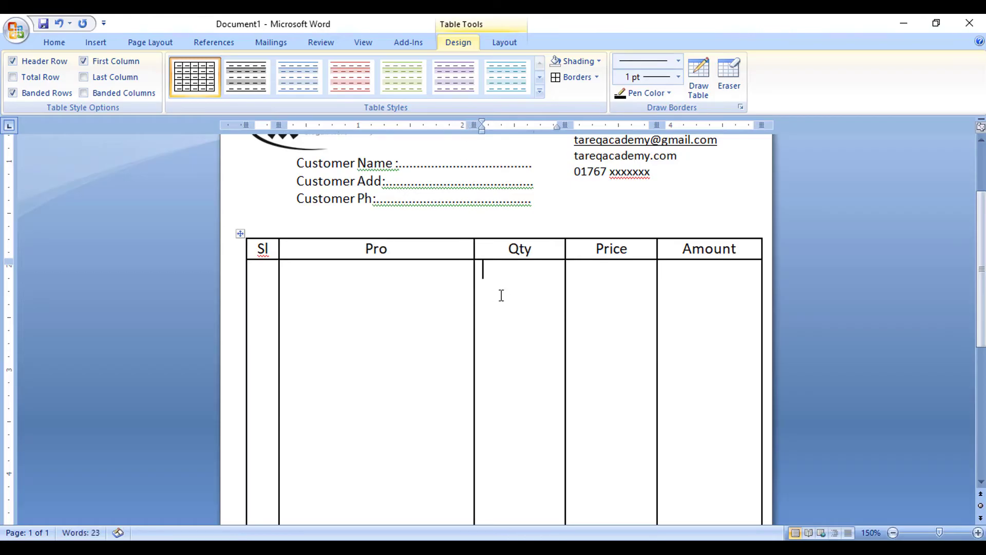
scroll(500, 296, "down", 5)
left_click_drag(277, 372, 494, 405)
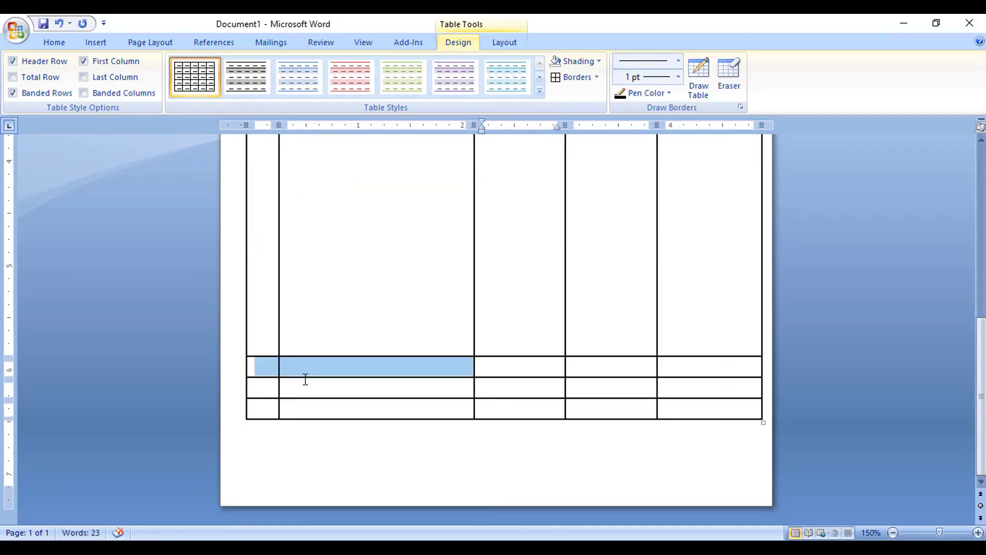
scroll(528, 368, "up", 2)
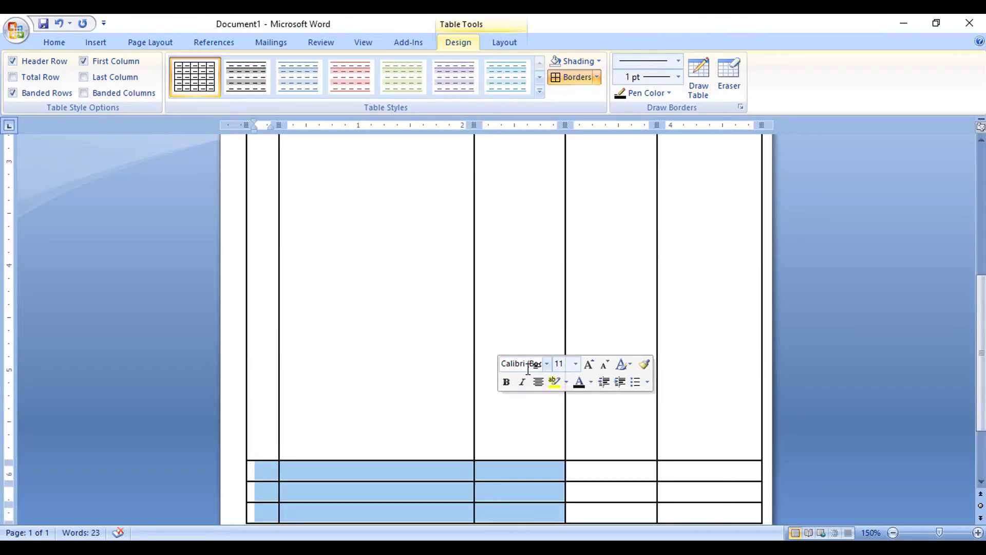
scroll(528, 368, "up", 7)
scroll(527, 368, "up", 1)
scroll(527, 368, "down", 9)
scroll(526, 368, "down", 1)
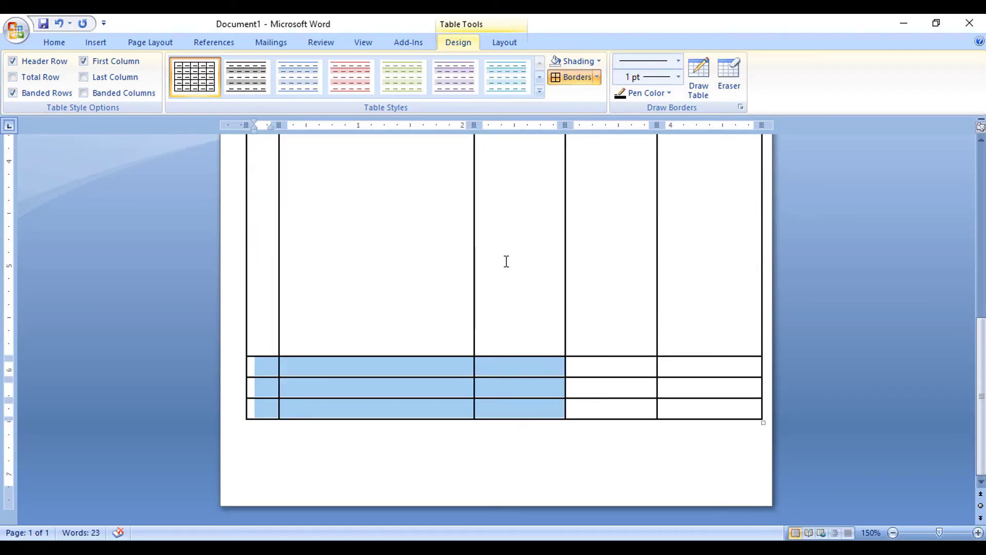
- Merge the selected bottom-left cells into a single cell
left_click(499, 45)
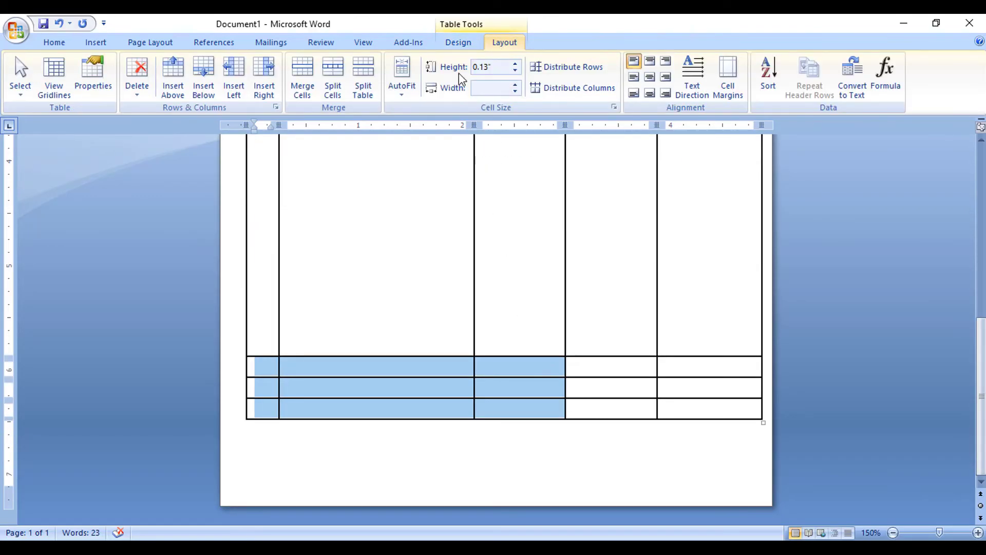
left_click(305, 82)
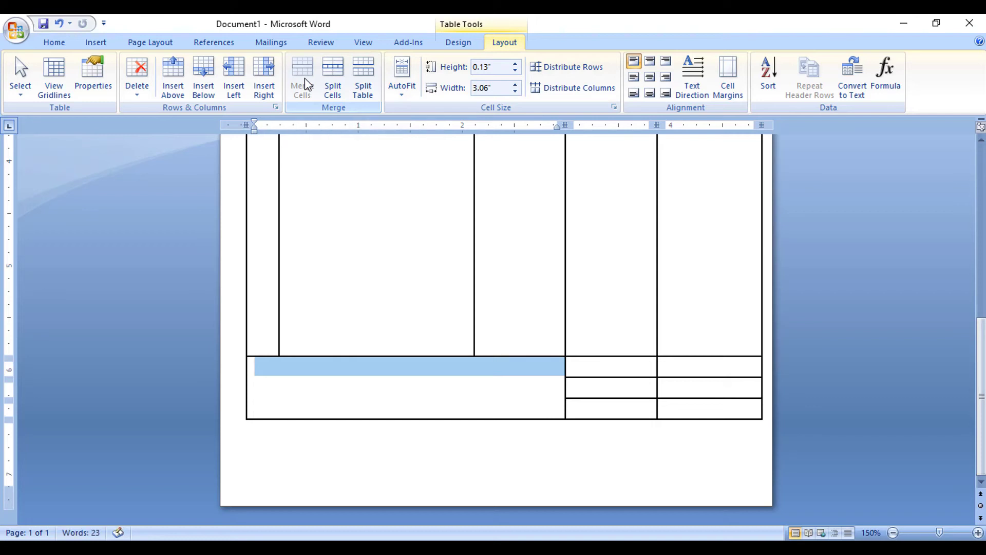
left_click(409, 397)
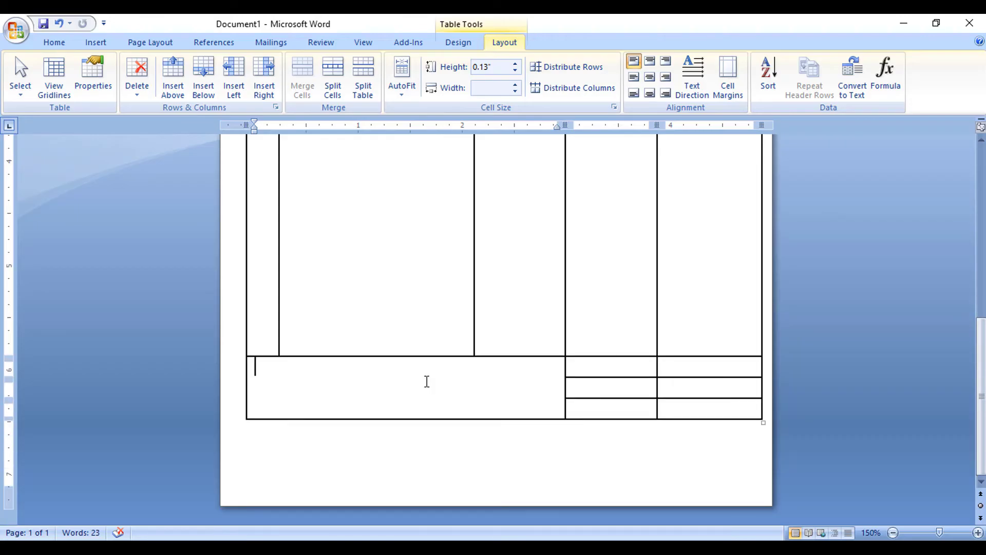
scroll(427, 380, "up", 5)
scroll(427, 378, "down", 4)
scroll(429, 378, "down", 1)
- Enter 'Amount In Word :' followed by two dotted lines in the merged cell and select it
type("Amount In Word")
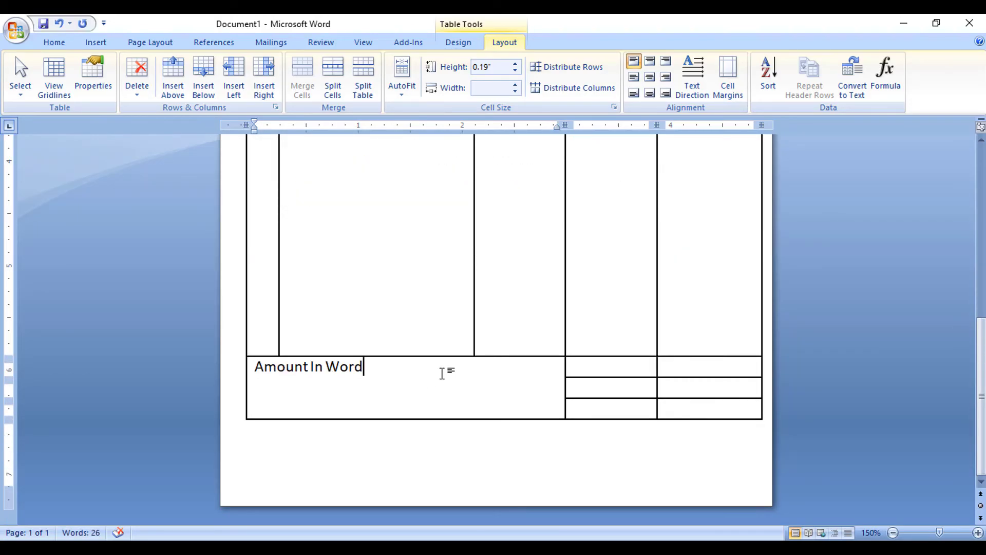
type(" :..........")
type("..")
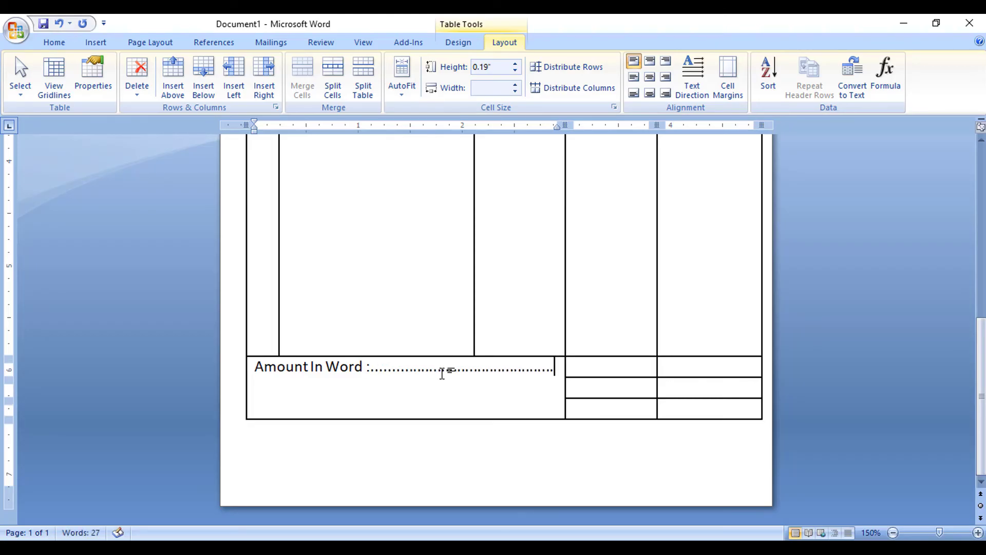
type("..........")
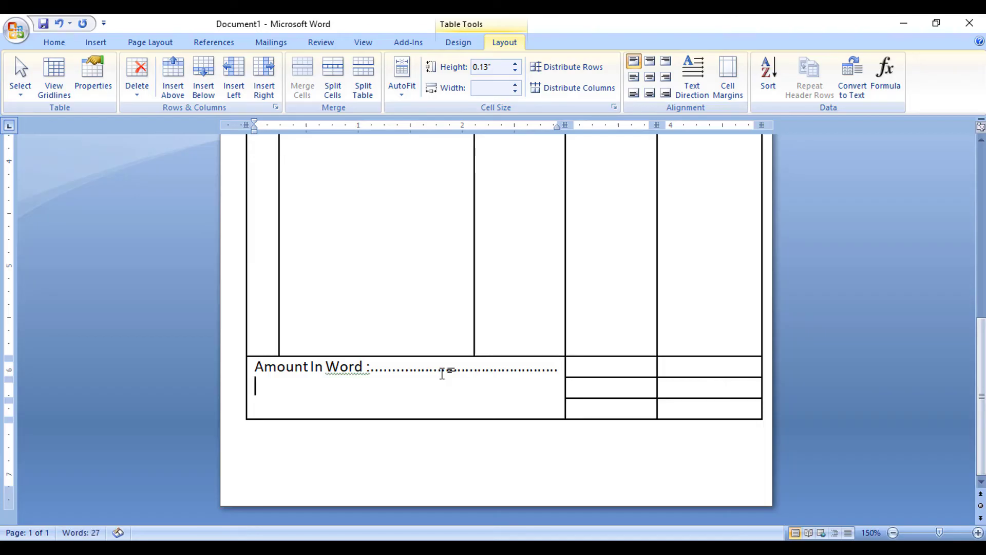
type("..")
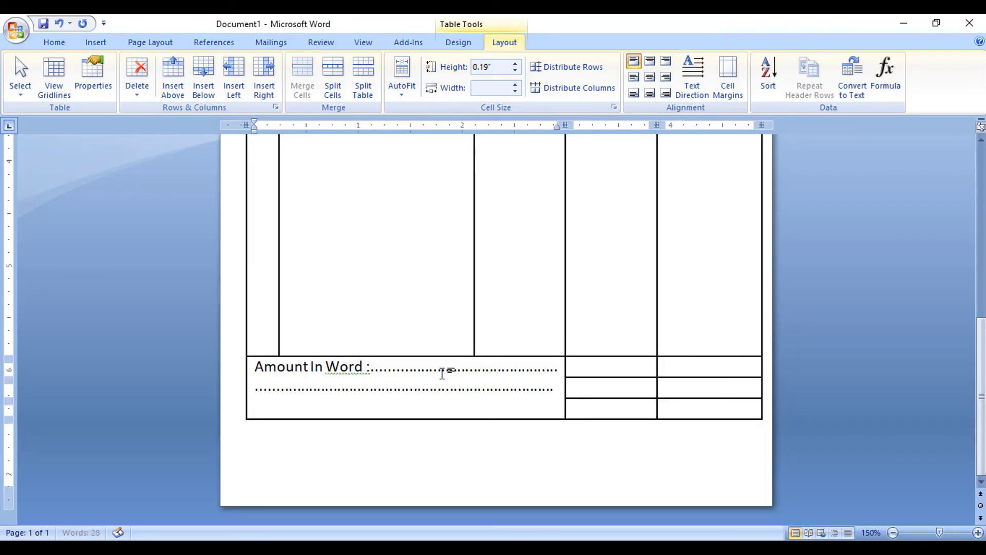
type("..")
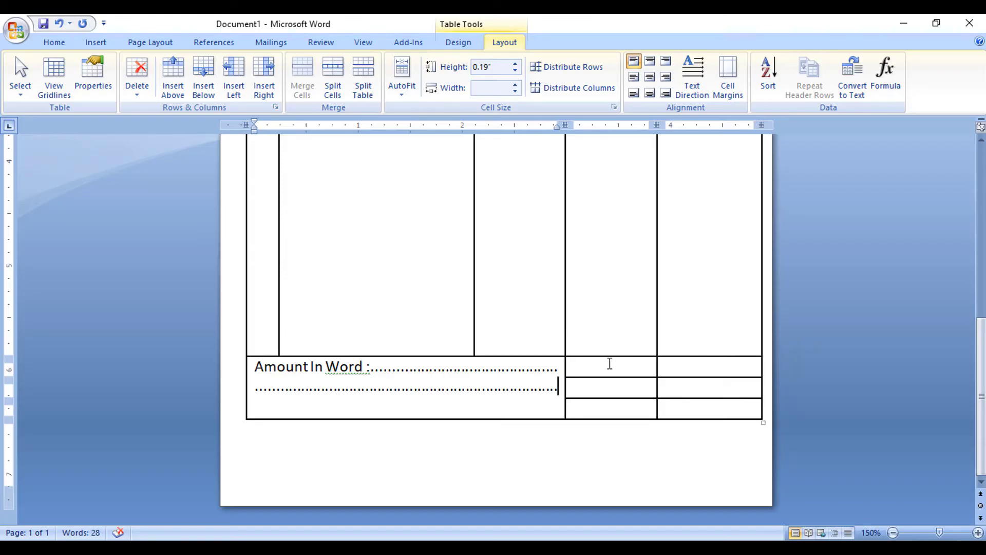
left_click(359, 382)
left_click_drag(349, 367, 389, 386)
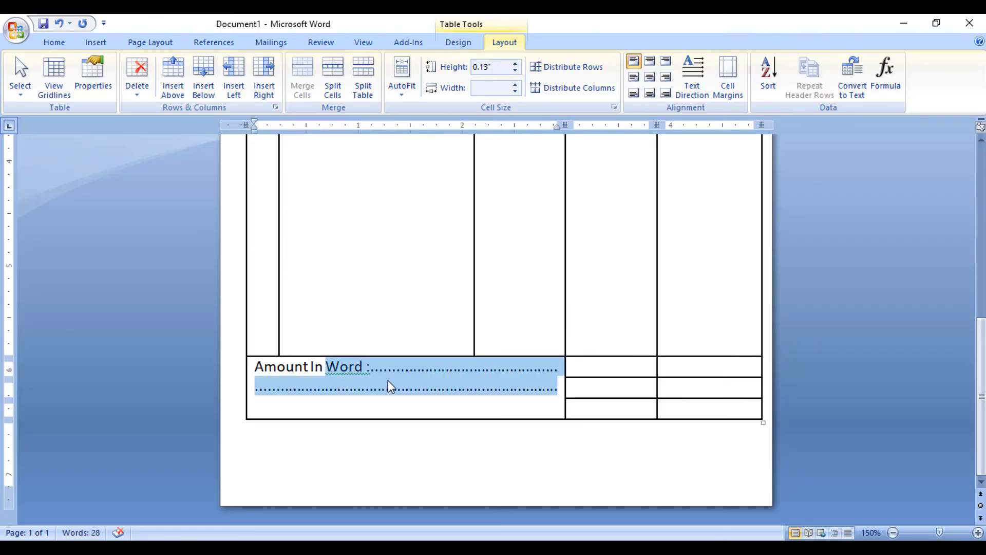
- Centre the amount text vertically and label the summary cells Total, Vat and In Total
left_click(650, 77)
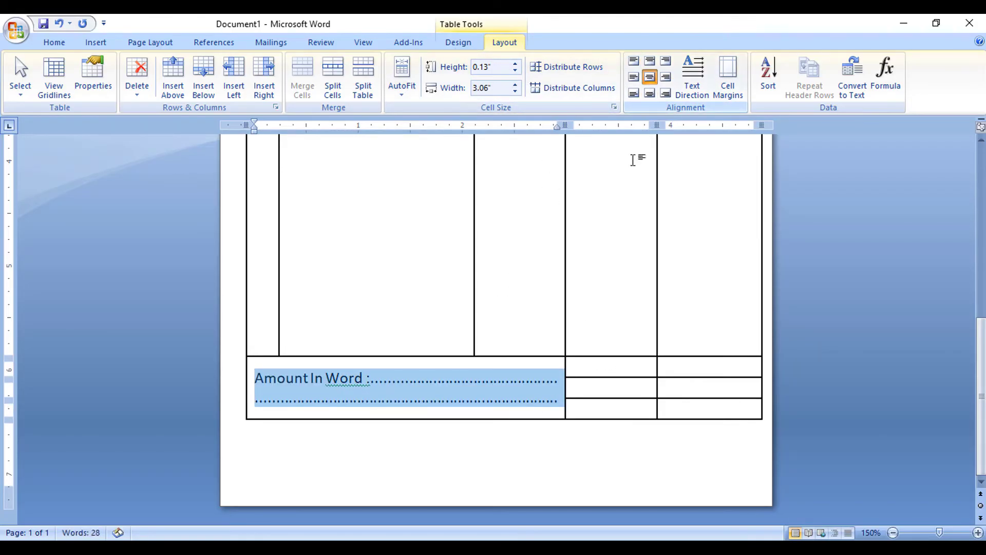
left_click(606, 370)
type("T")
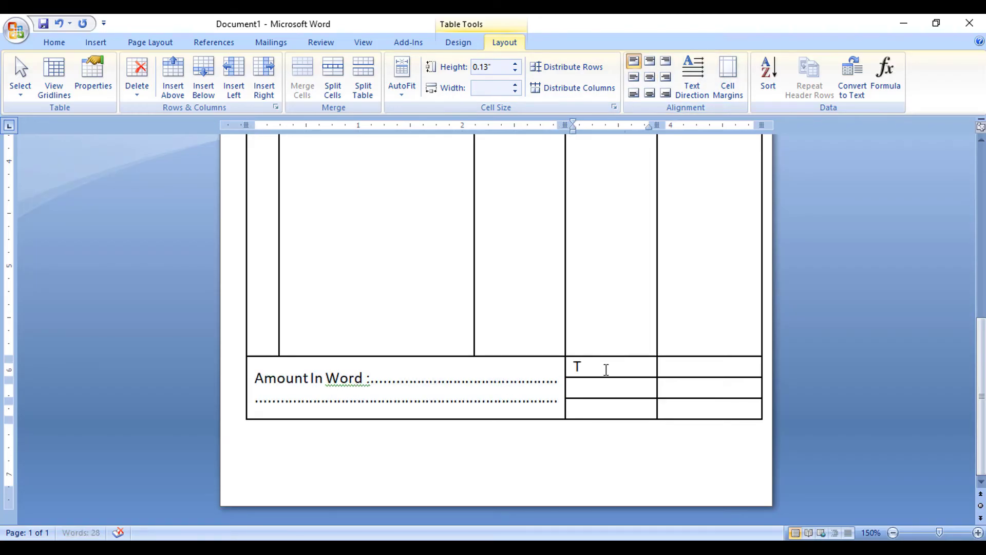
type("otal")
key("Down")
type("V")
type("at")
key("Down")
type("In T")
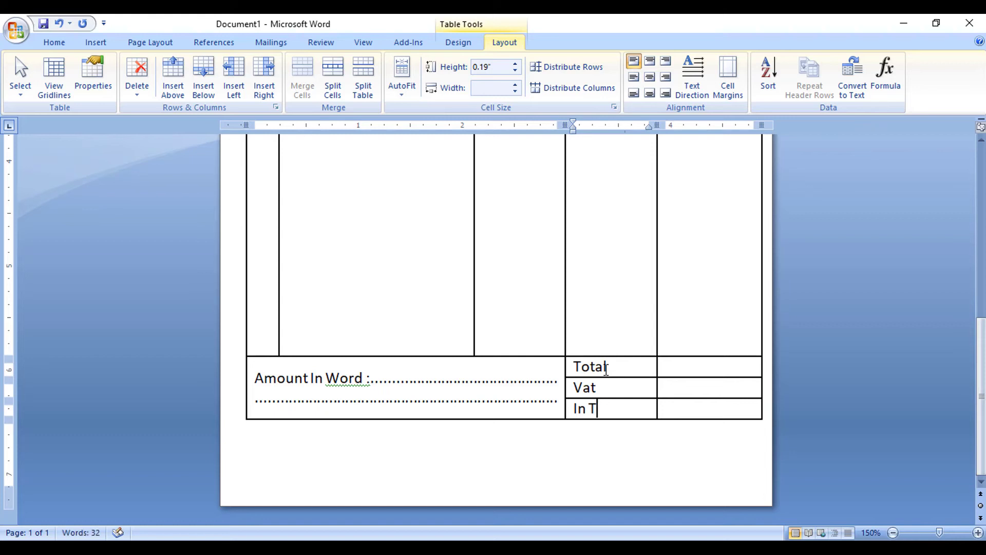
type("otal")
- Remove a blank line from the tall item row to make it slightly shorter
scroll(493, 326, "up", 3)
left_click(493, 326)
scroll(412, 352, "down", 3)
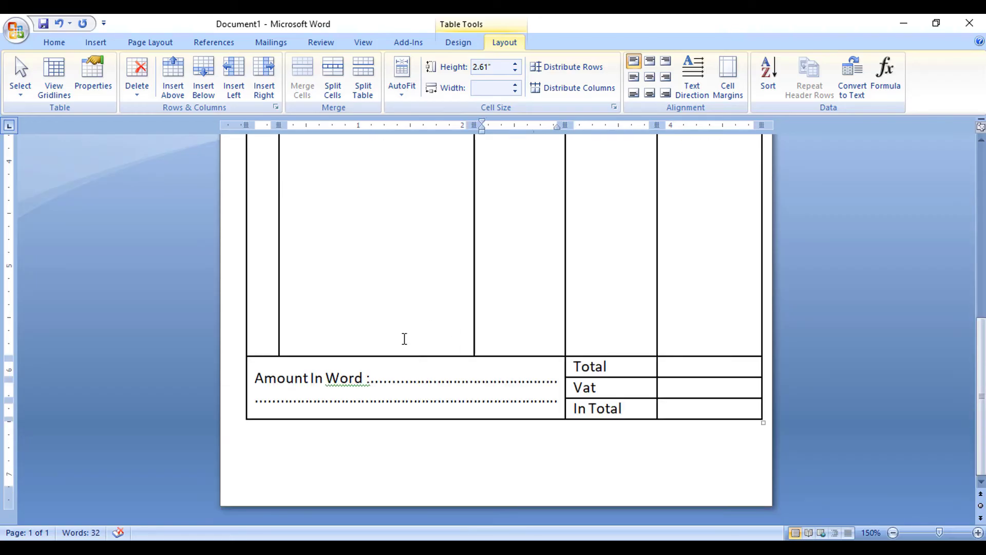
left_click(405, 339)
key("BackSpace")
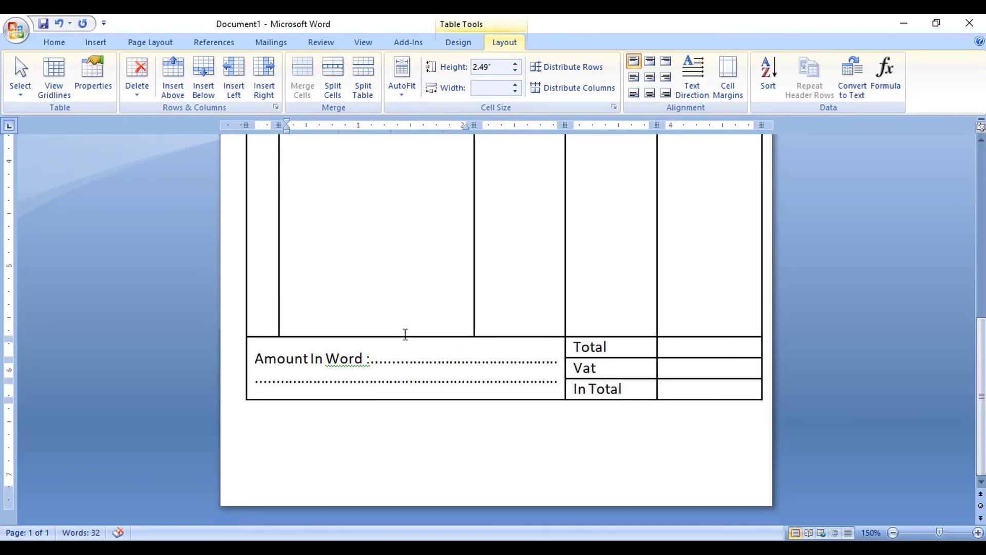
key("BackSpace")
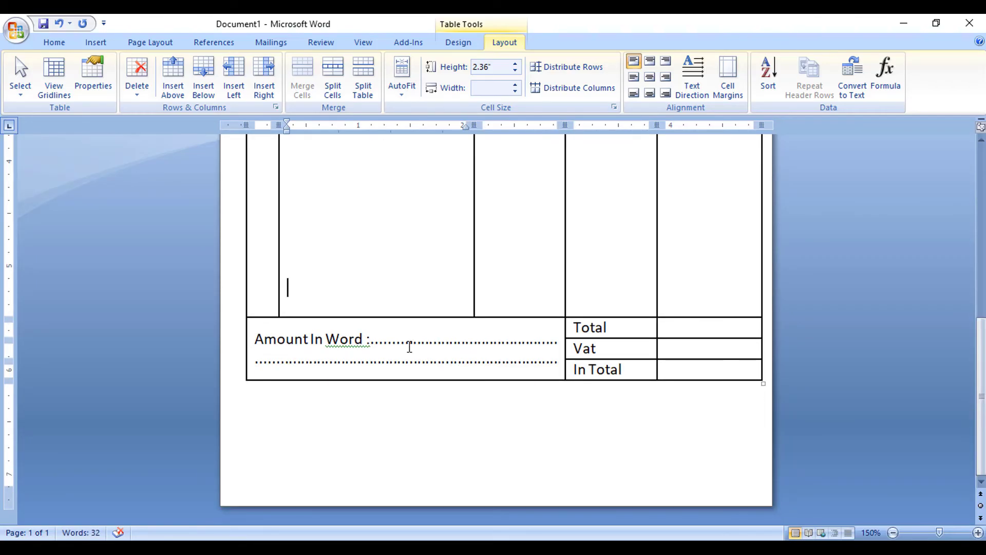
key("Return")
left_click(361, 451)
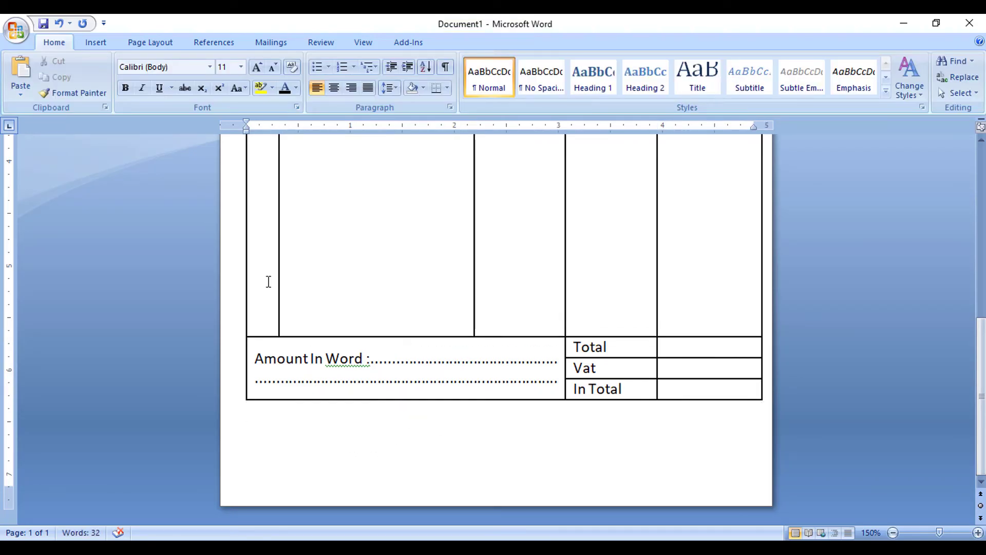
- Draw a text box below the table with centred, underlined 'Customer Sign' text
left_click(94, 45)
left_click(570, 97)
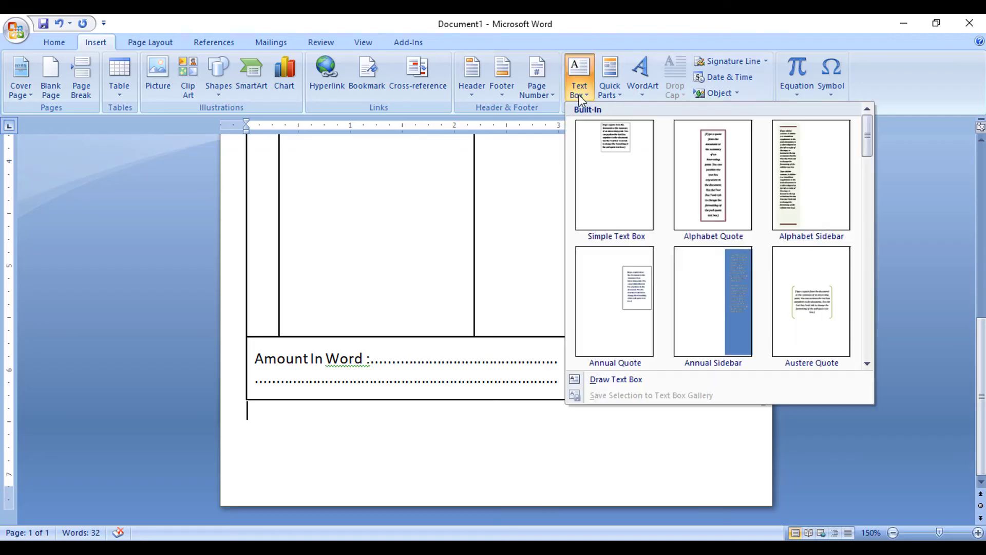
left_click(612, 383)
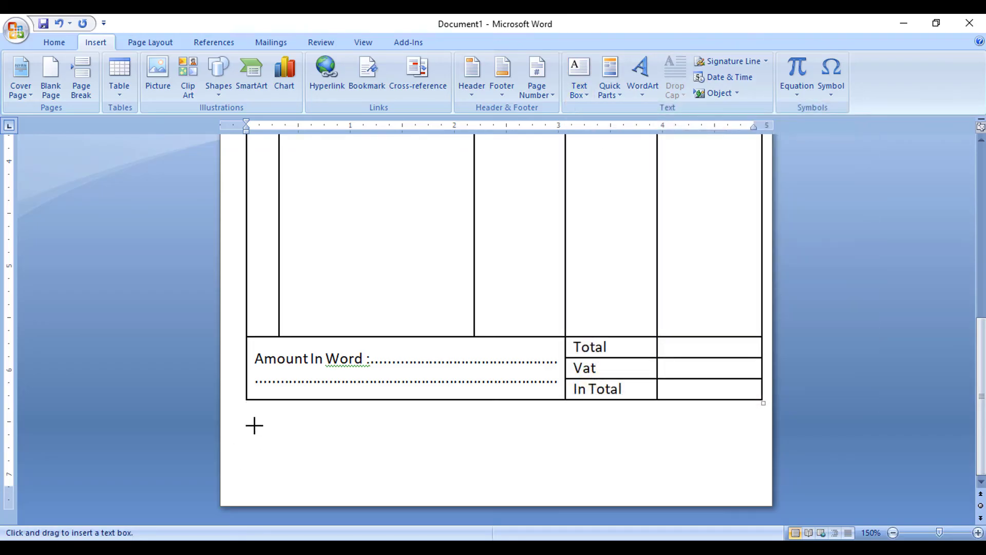
left_click_drag(249, 424, 390, 490)
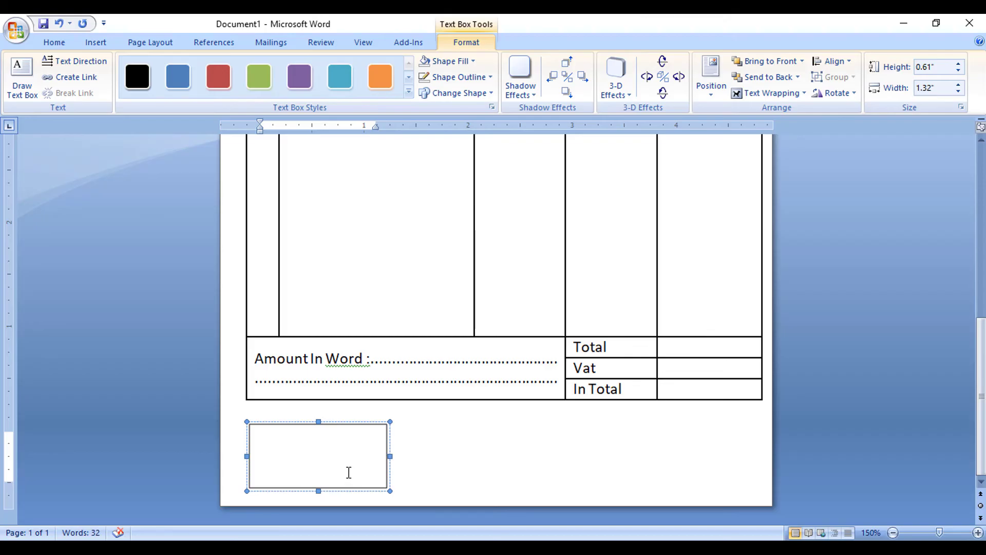
type("C")
type("ustomer Sign")
key("ctrl+e")
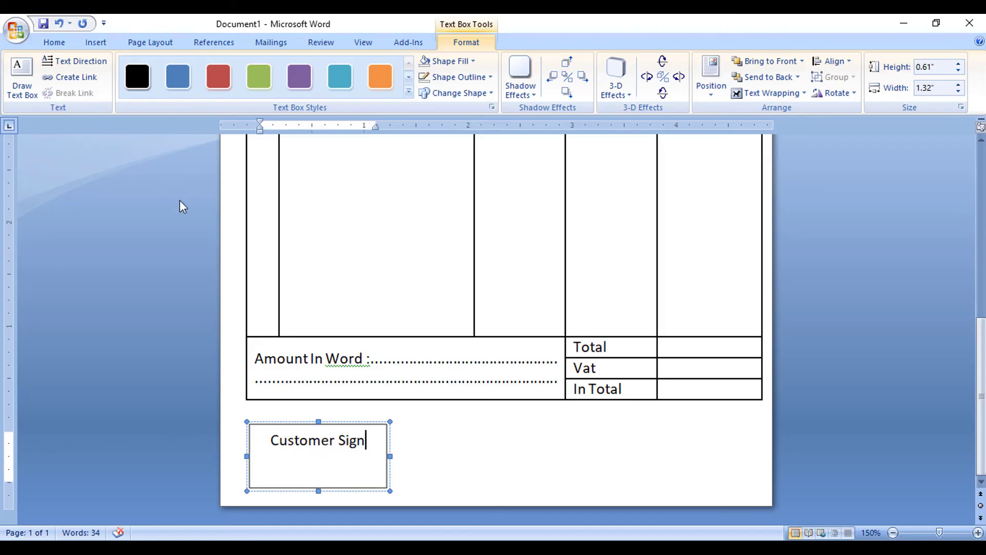
left_click_drag(274, 442, 382, 445)
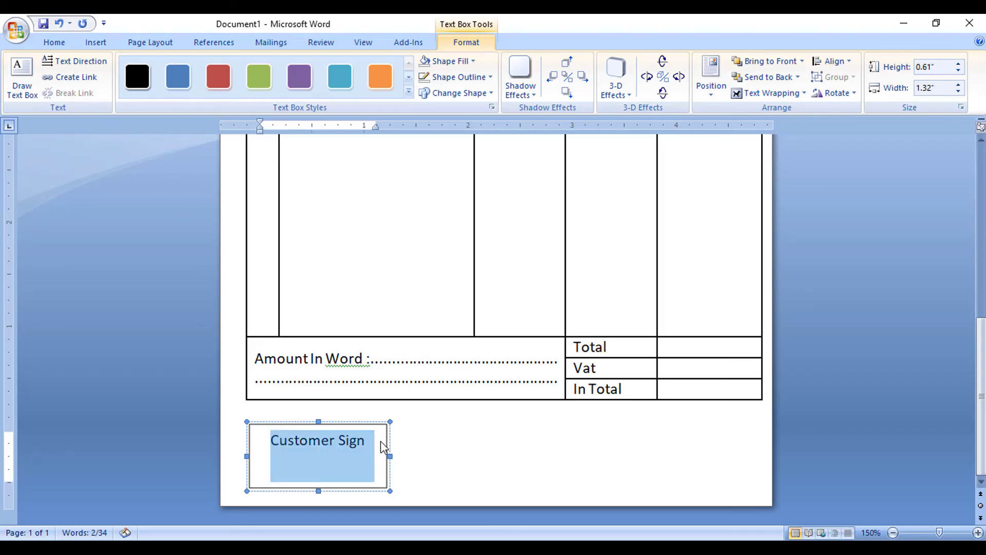
key("ctrl+u")
- Shrink the label box to fit, nudge it down, and place a copy at the right
left_click_drag(319, 491, 324, 458)
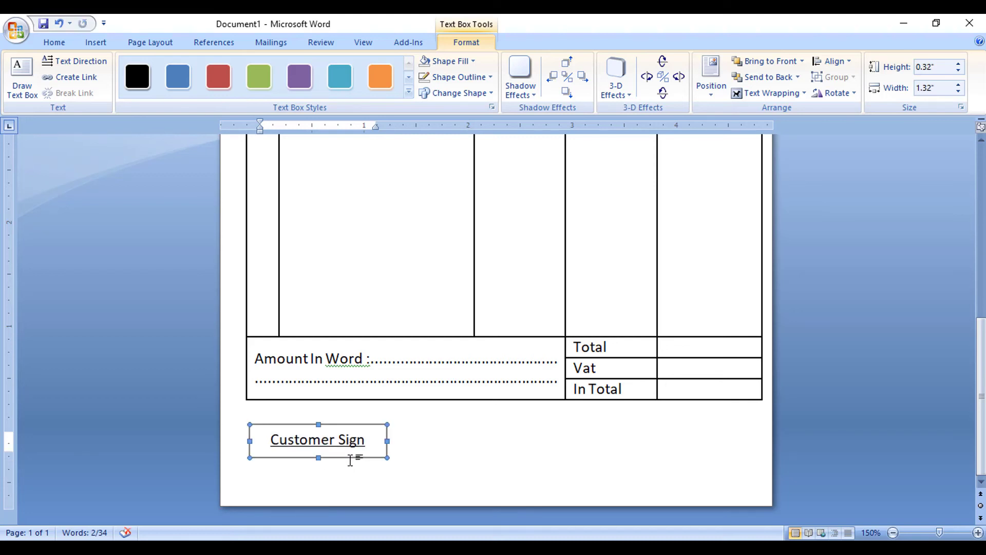
key("ctrl+Down")
key("ctrl+Down")
key("ctrl+Down")
key("ctrl+Down")
key("ctrl+Down")
key("ctrl+Down")
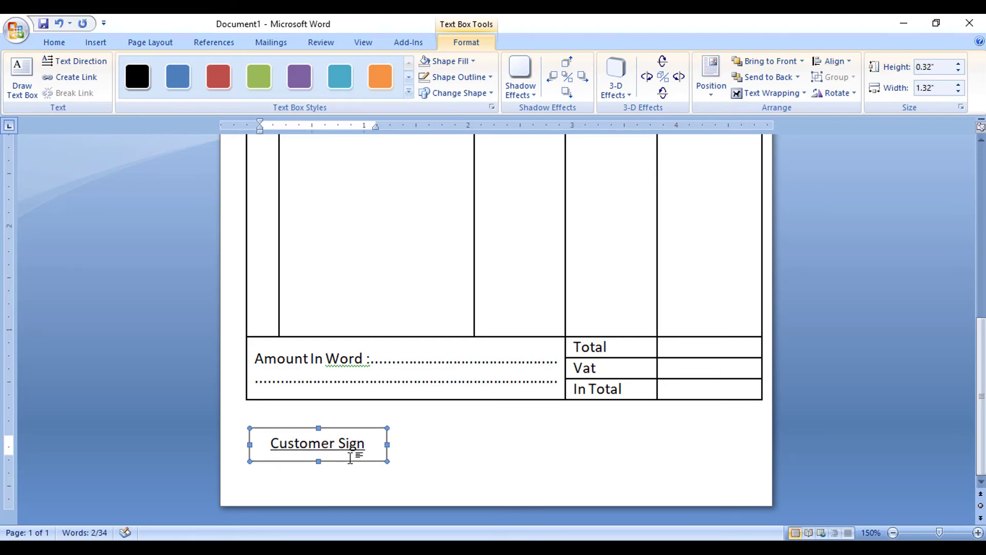
key("ctrl+Down")
key("ctrl+Down")
key("ctrl+Down")
key("ctrl+Down")
key("ctrl+Down")
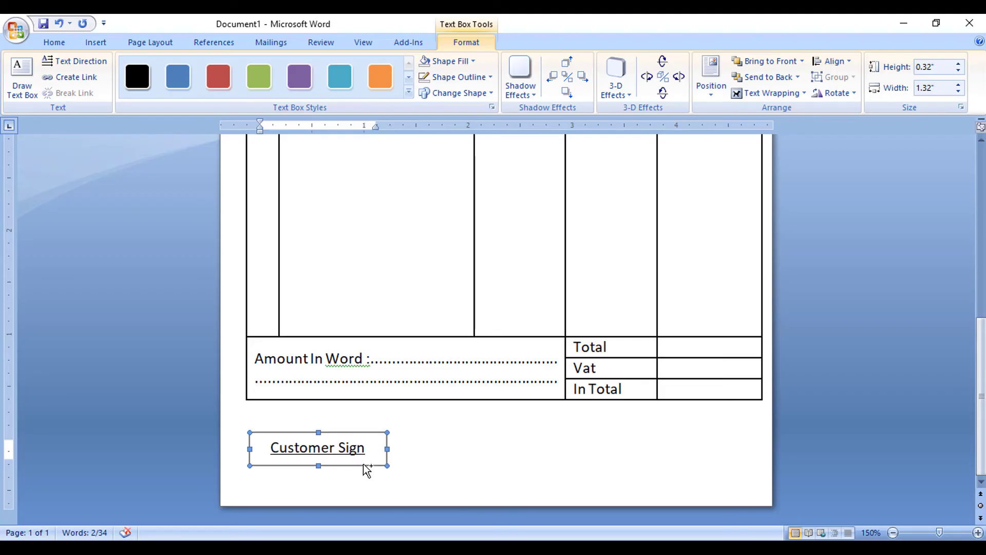
left_click_drag(367, 471, 709, 470)
left_click_drag(709, 470, 719, 468)
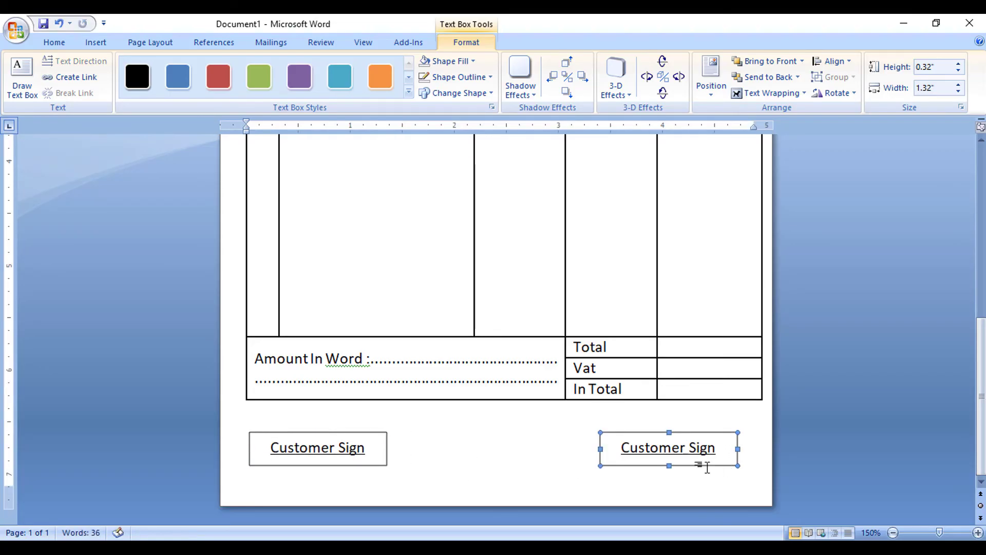
- Remove the borders from both signature label boxes
left_click(370, 440, "shift")
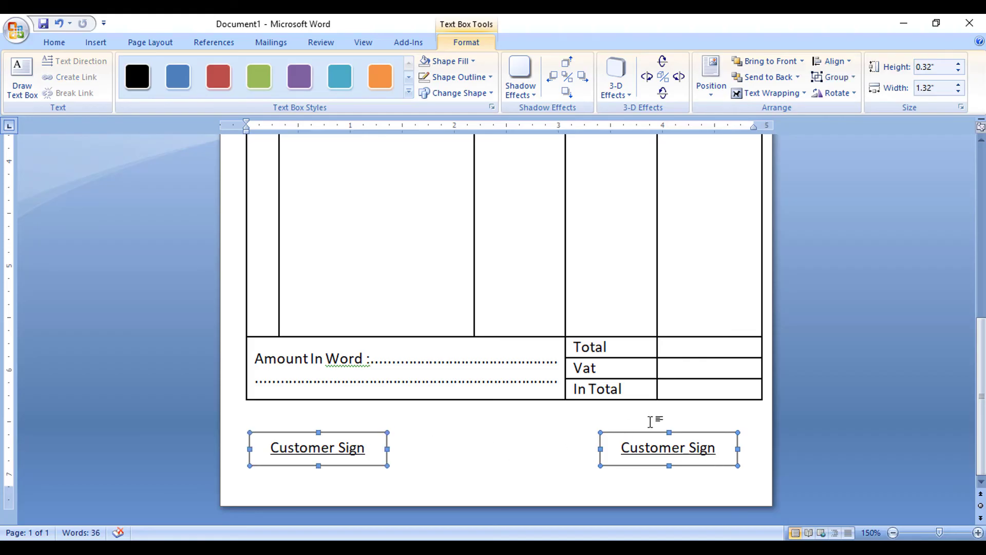
left_click(457, 77)
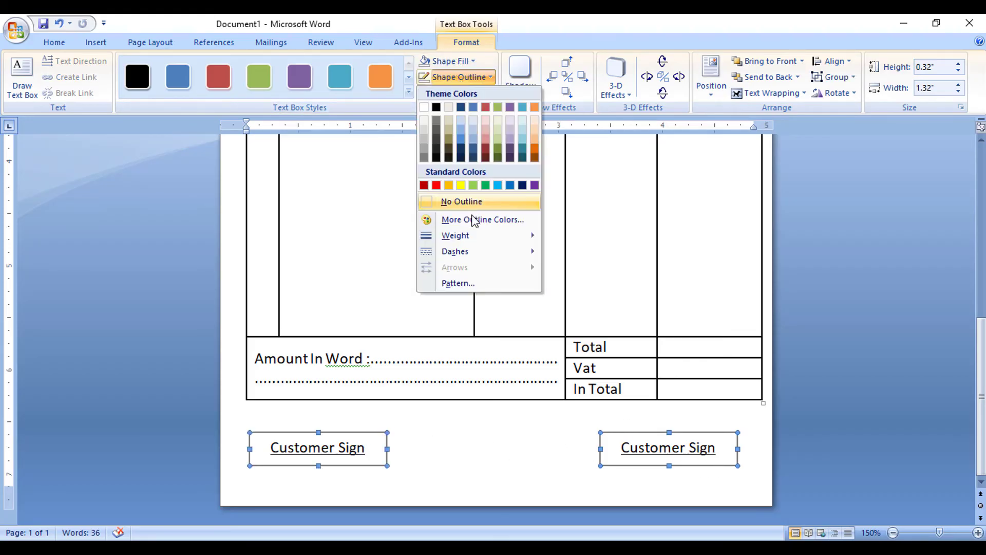
left_click(462, 201)
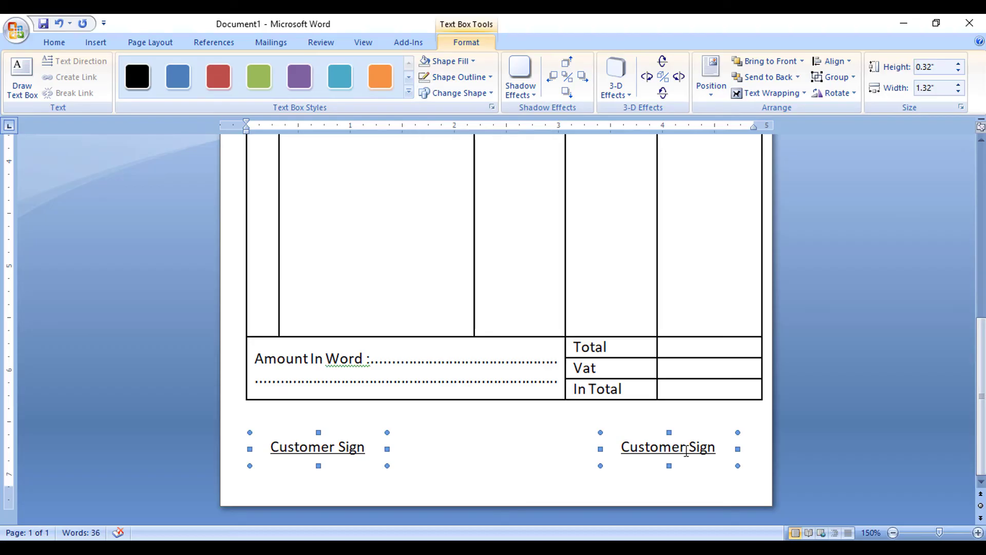
- Delete 'Customer' from the right-hand box so it reads just 'Sign'
left_click(687, 450)
key("BackSpace")
key("BackSpace")
key("BackSpace")
key("BackSpace")
key("BackSpace")
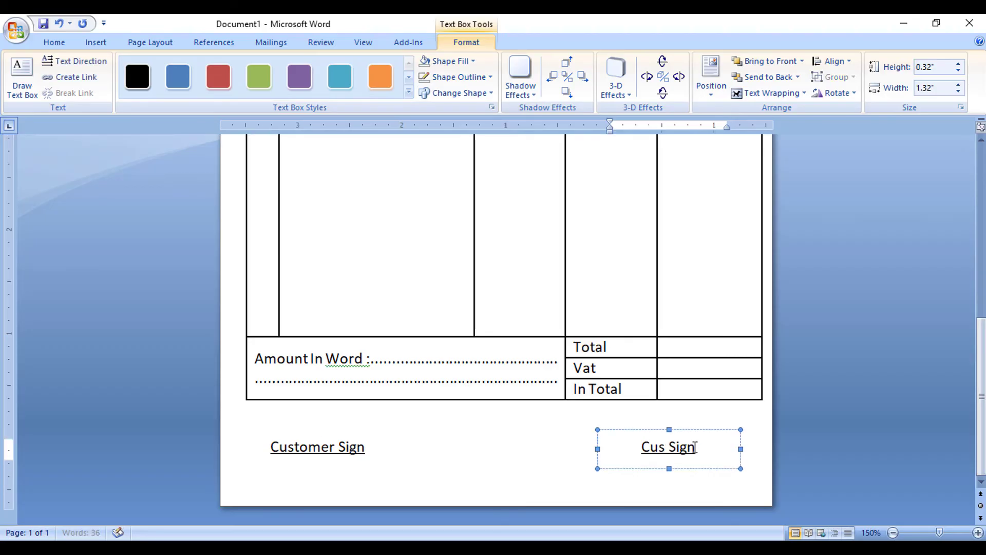
key("BackSpace")
key("BackSpace")
key("BackSpace")
left_click(501, 483)
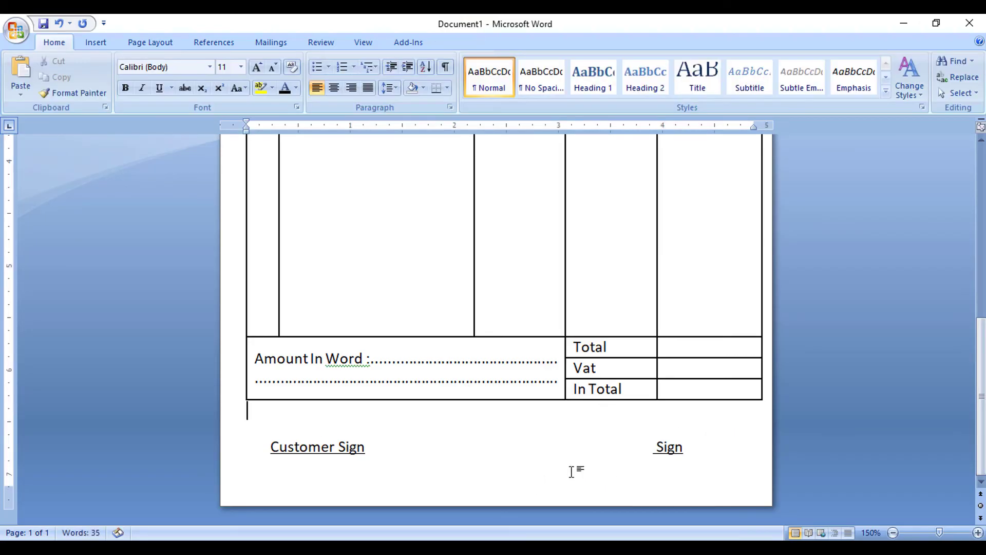
- Narrow the item table slightly by pulling its right border inward
scroll(565, 453, "up", 10)
scroll(519, 406, "down", 10)
scroll(519, 399, "down", 3, "ctrl")
scroll(521, 398, "down", 2, "ctrl")
scroll(520, 399, "down", 3, "ctrl")
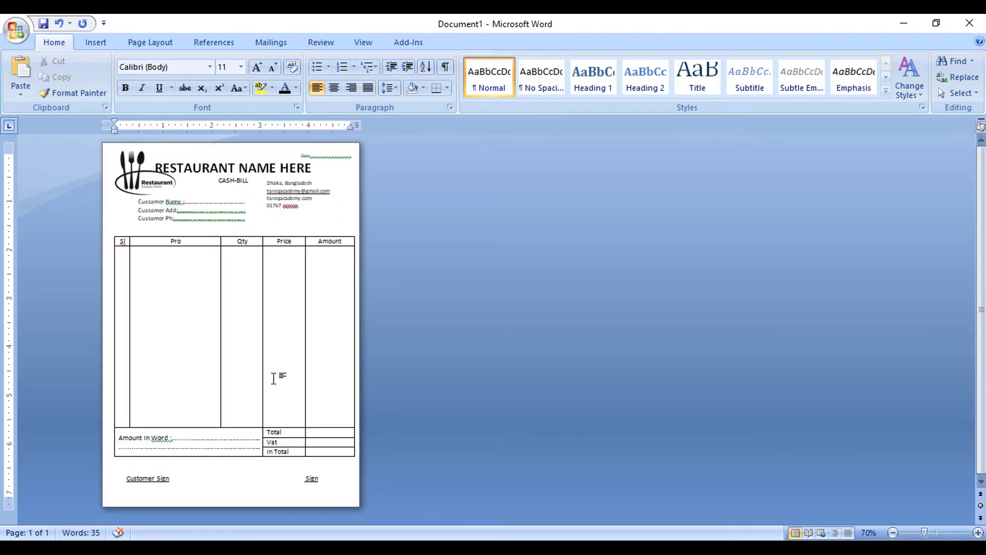
scroll(275, 378, "up", 1, "ctrl")
scroll(287, 378, "up", 6, "ctrl")
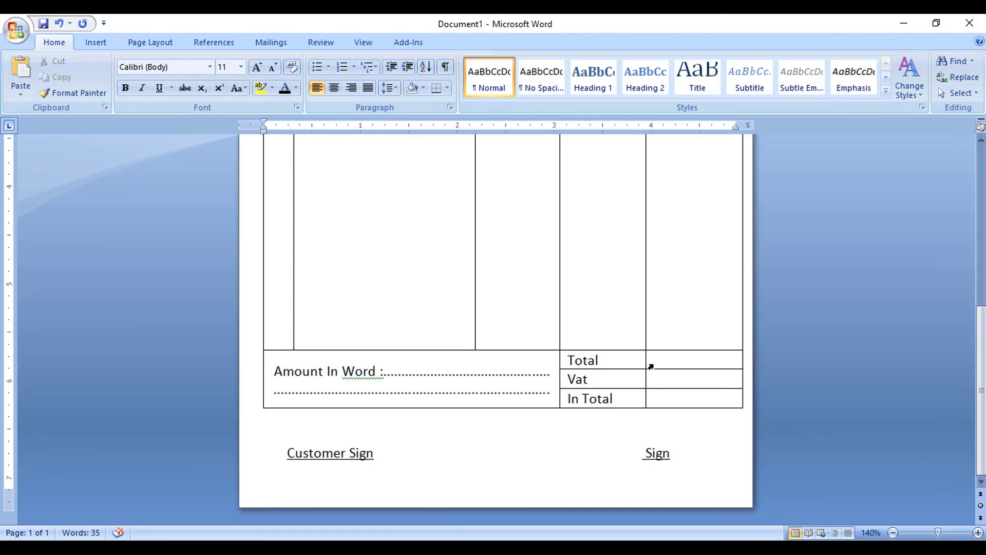
scroll(651, 362, "up", 10)
scroll(719, 370, "up", 1)
scroll(740, 360, "down", 2)
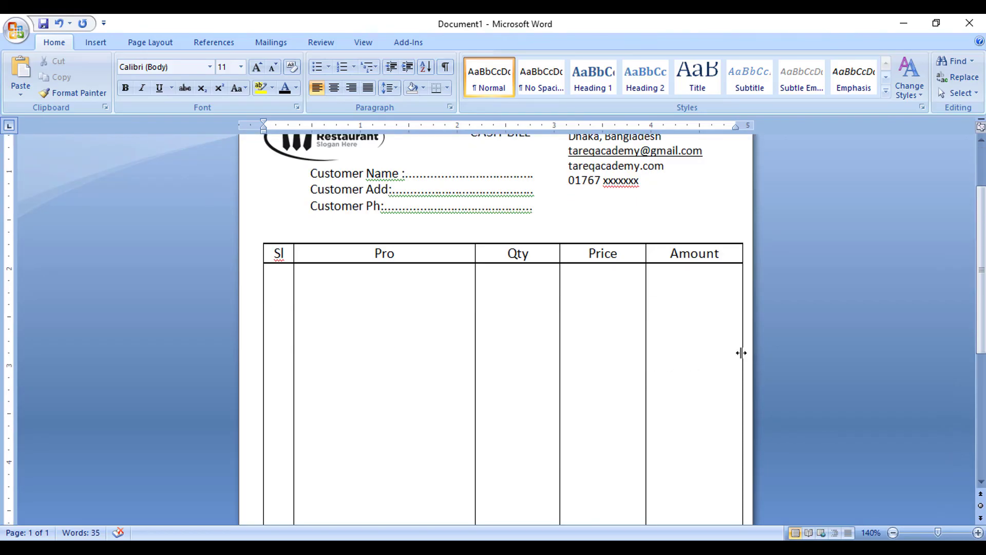
left_click_drag(742, 352, 735, 352)
scroll(733, 353, "down", 8)
left_click(308, 293)
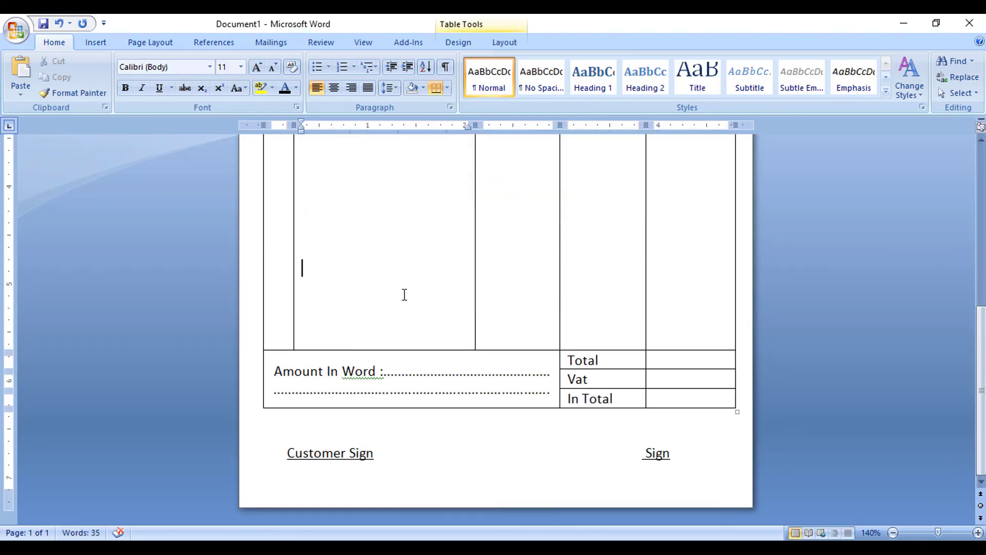
- Shrink the blank line above the table to font size 4 so the table rises
scroll(405, 294, "up", 8)
scroll(602, 302, "up", 1)
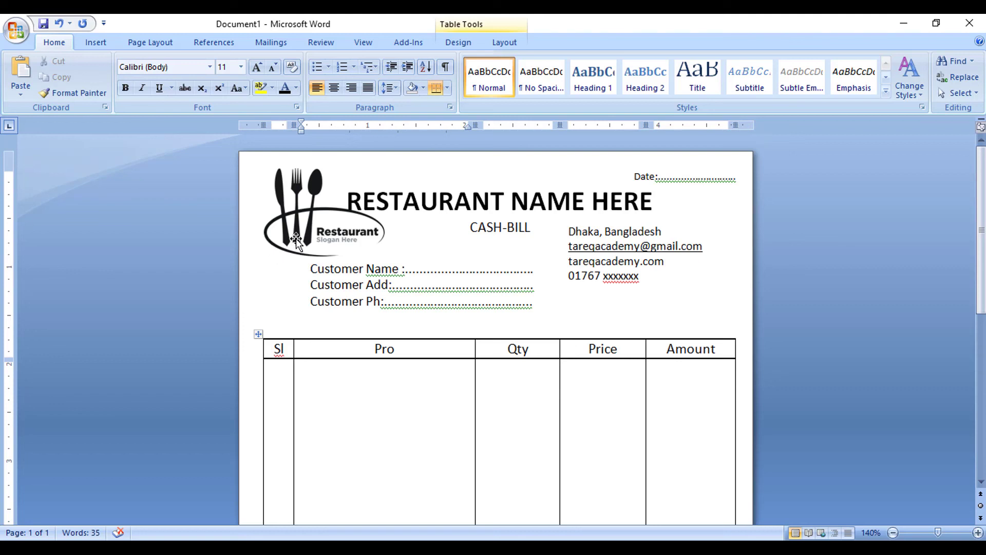
left_click(451, 326)
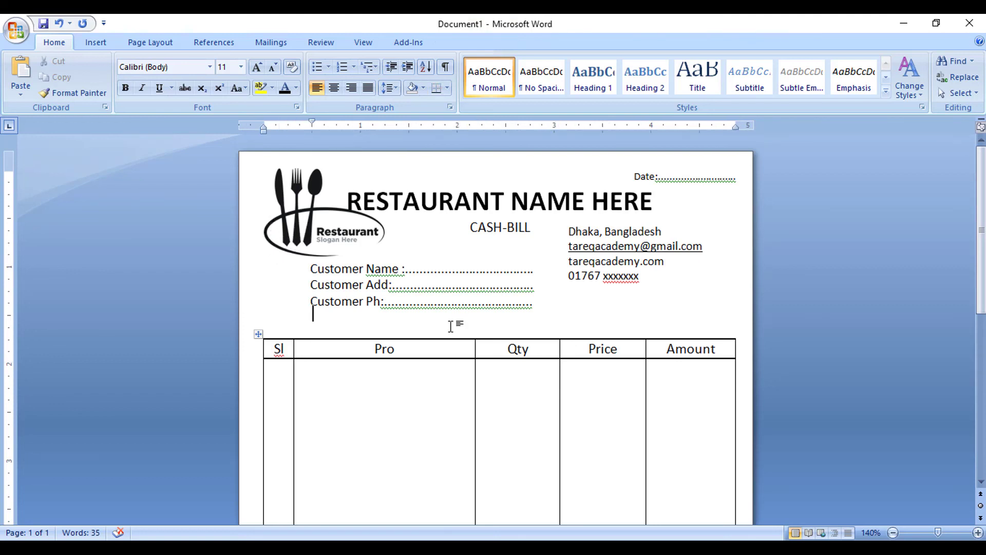
key("ctrl+bracketleft")
key("ctrl+bracketleft")
key("ctrl+bracketleft")
key("ctrl+bracketleft")
key("ctrl+bracketleft")
key("ctrl+bracketleft")
key("ctrl+bracketleft")
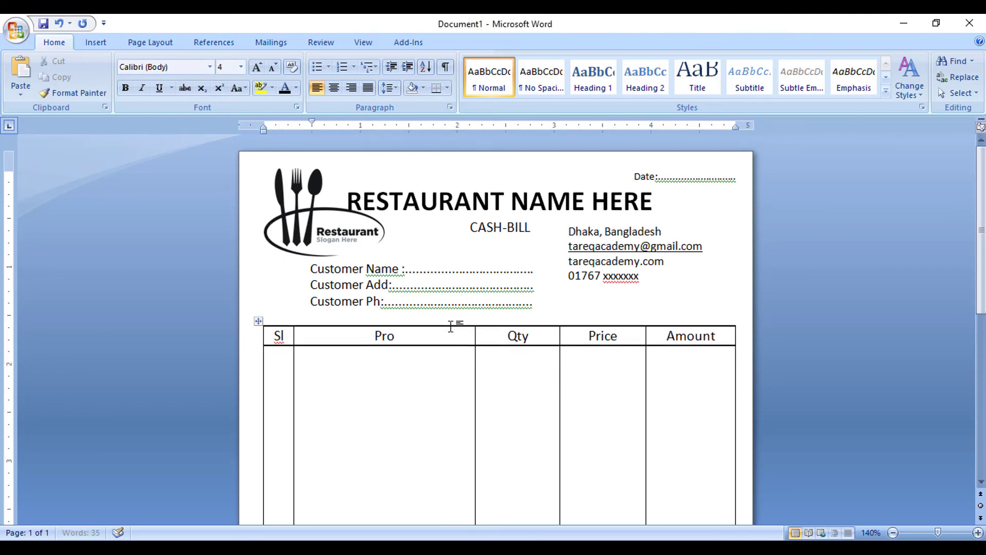
key("ctrl+bracketleft")
key("ctrl+bracketleft")
key("ctrl+bracketleft")
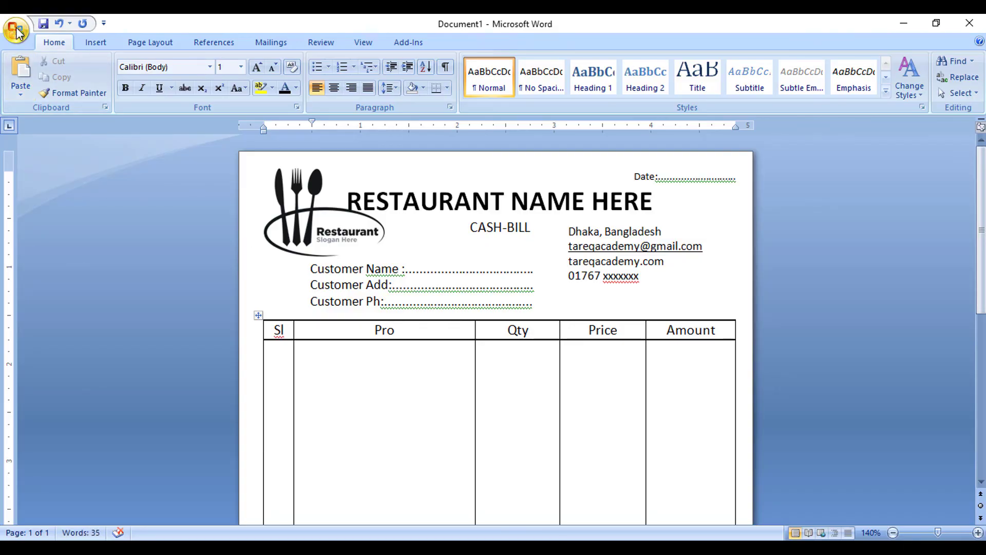
left_click(16, 30)
mouse_move(44, 190)
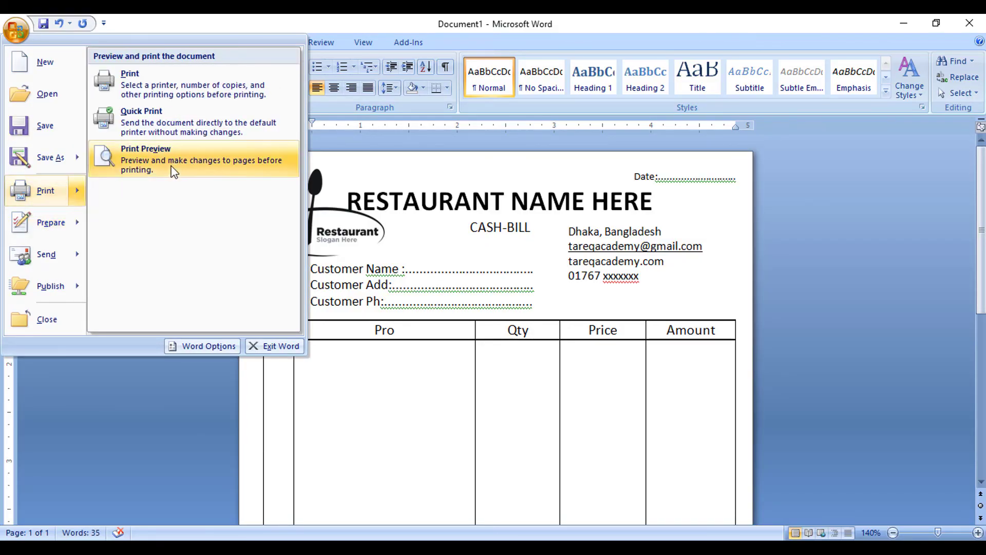
left_click(186, 176)
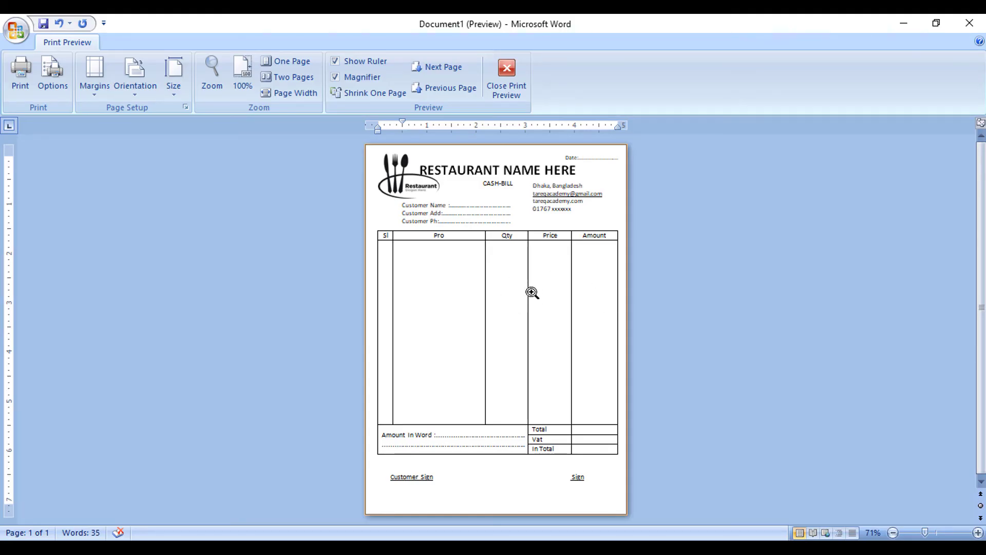
left_click(510, 66)
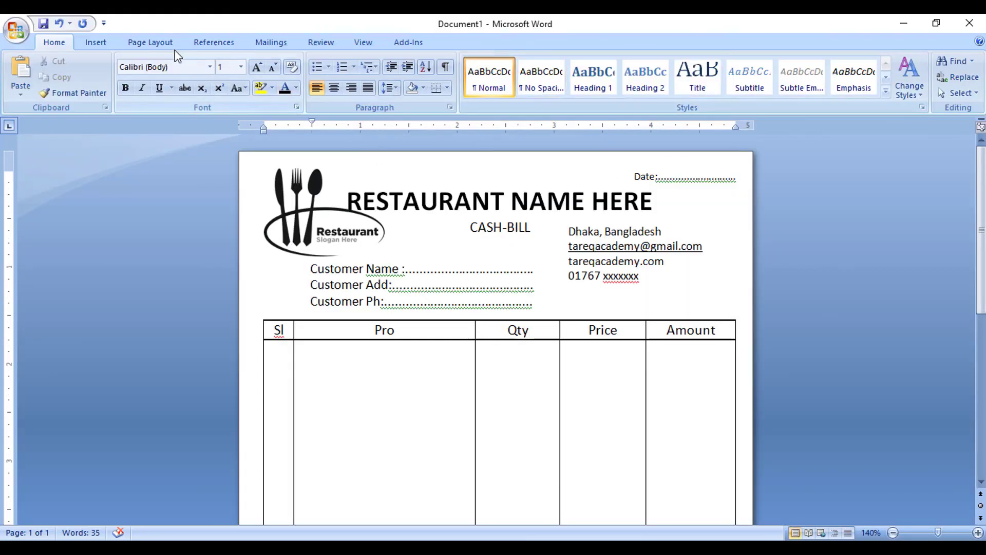
- Apply the yellow/gold Page Color swatch to the whole bill page
left_click(137, 45)
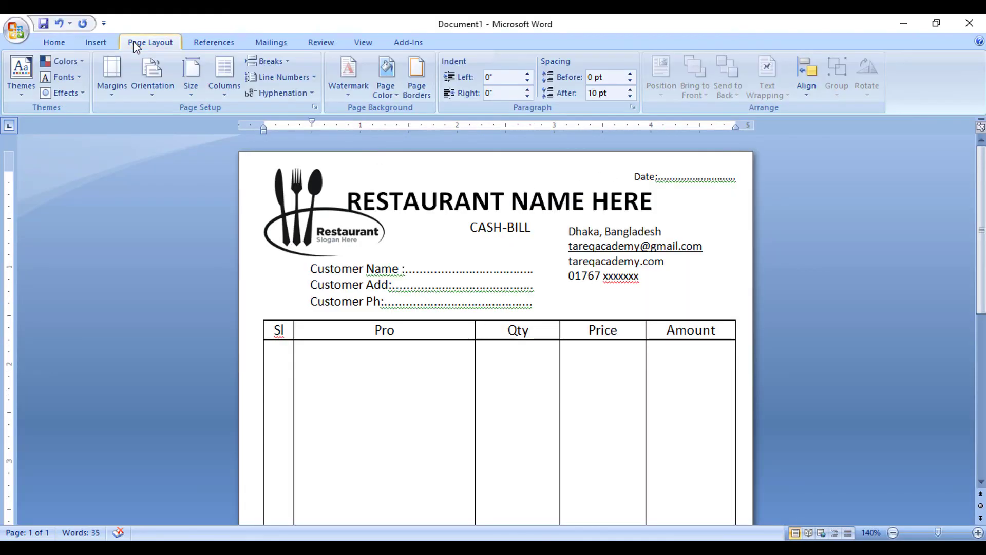
left_click(395, 91)
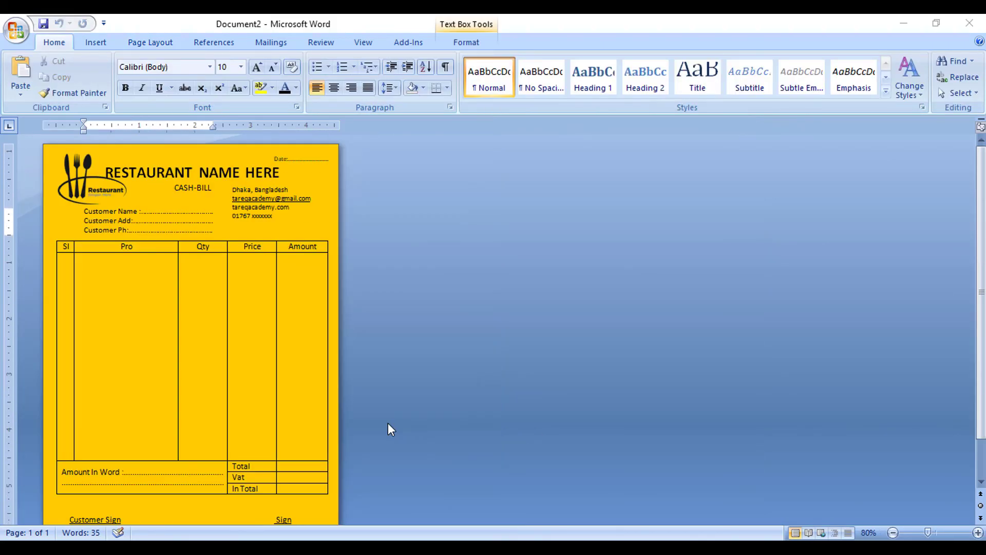
scroll(355, 411, "down", 1, "ctrl")
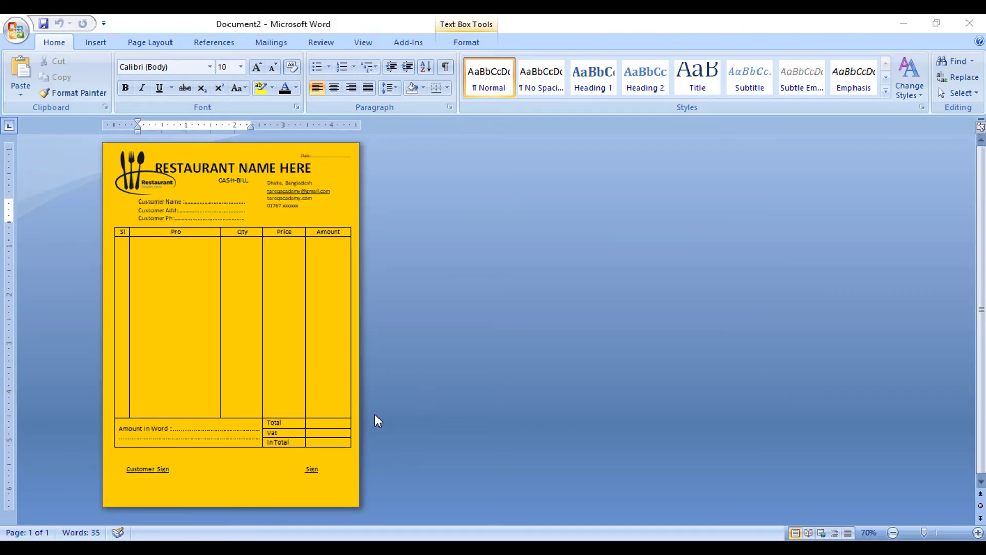
scroll(335, 409, "up", 5, "ctrl")
scroll(337, 409, "up", 5, "ctrl")
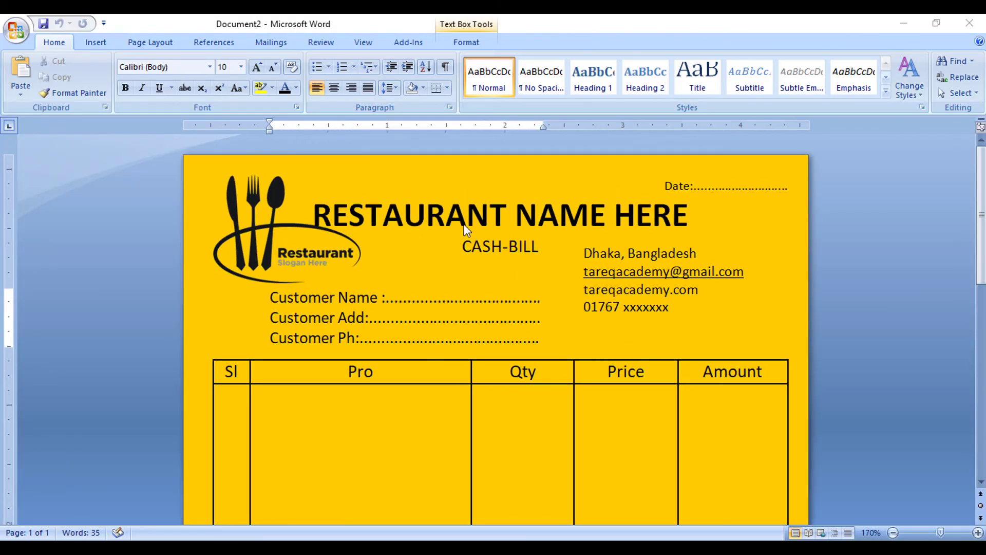
left_click_drag(464, 246, 536, 246)
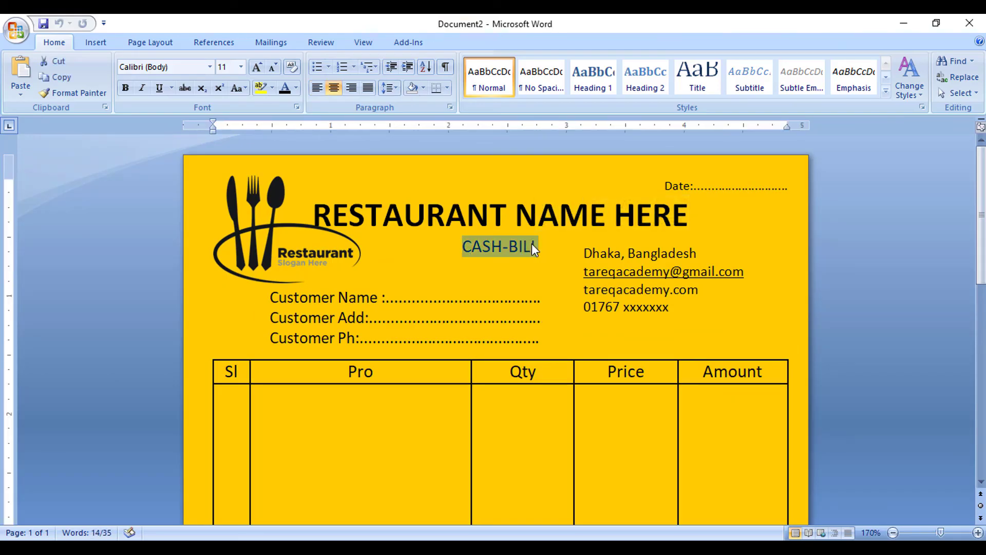
- Enlarge the CASH-BILL heading to size 15 and make it bold
key("ctrl+bracketright")
key("ctrl+bracketright")
key("ctrl+bracketright")
key("ctrl+bracketright")
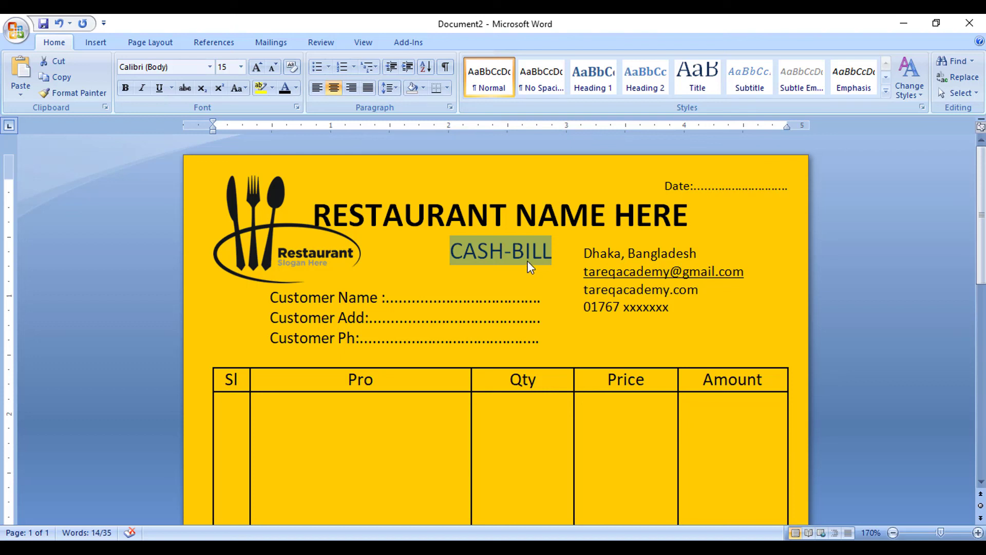
key("ctrl+b")
left_click(542, 317)
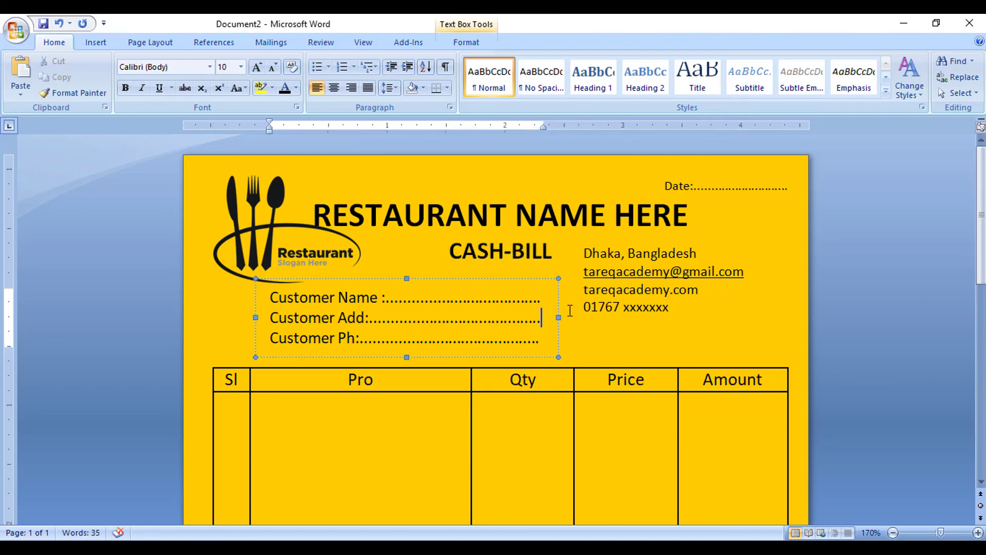
- Reopen the Page Color choices and close them, keeping the yellow page colour
left_click(156, 44)
left_click(393, 88)
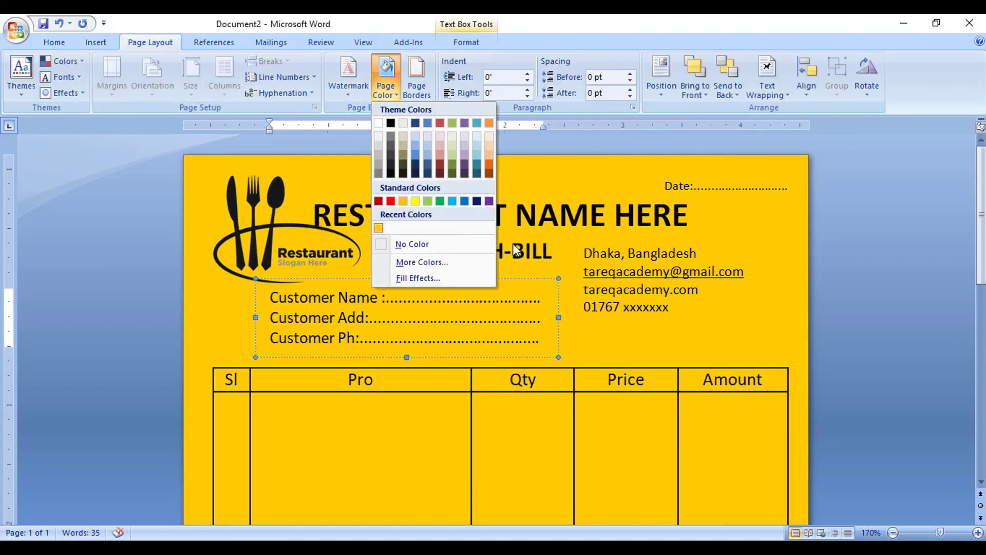
left_click(567, 251)
left_click(565, 343)
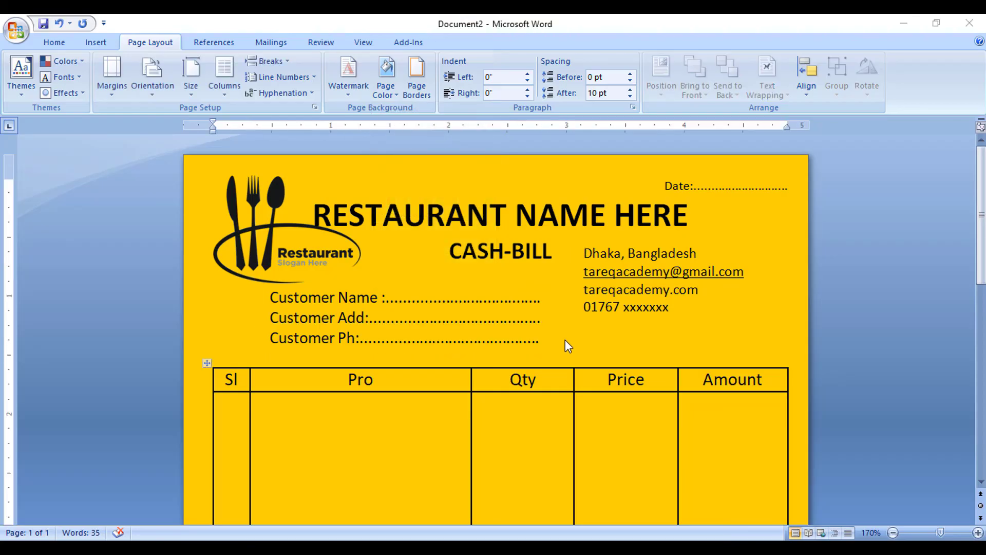
- Review the whole bill and place the cursor at the start of the Customer Add line
scroll(566, 338, "down", 3)
scroll(566, 337, "down", 3)
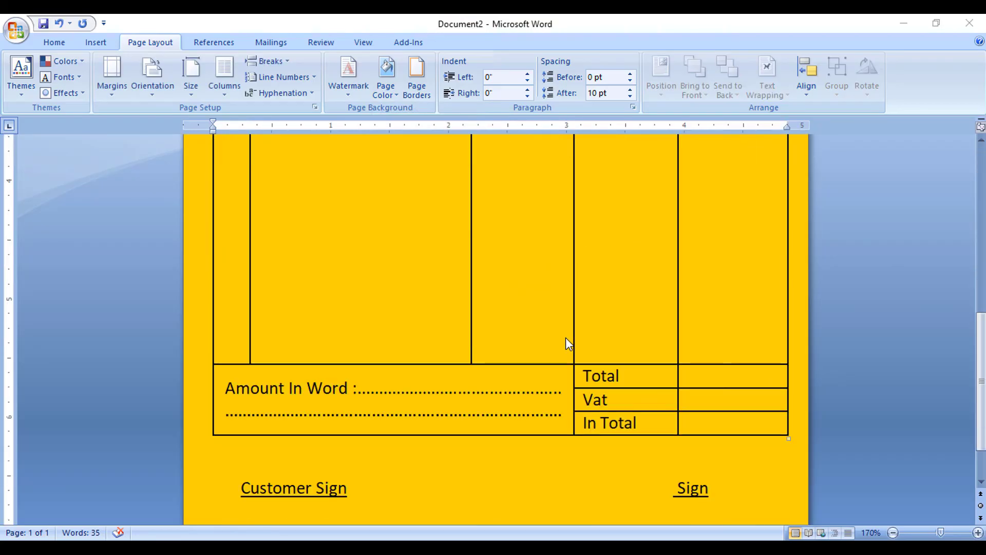
scroll(565, 337, "up", 2)
scroll(565, 335, "up", 4)
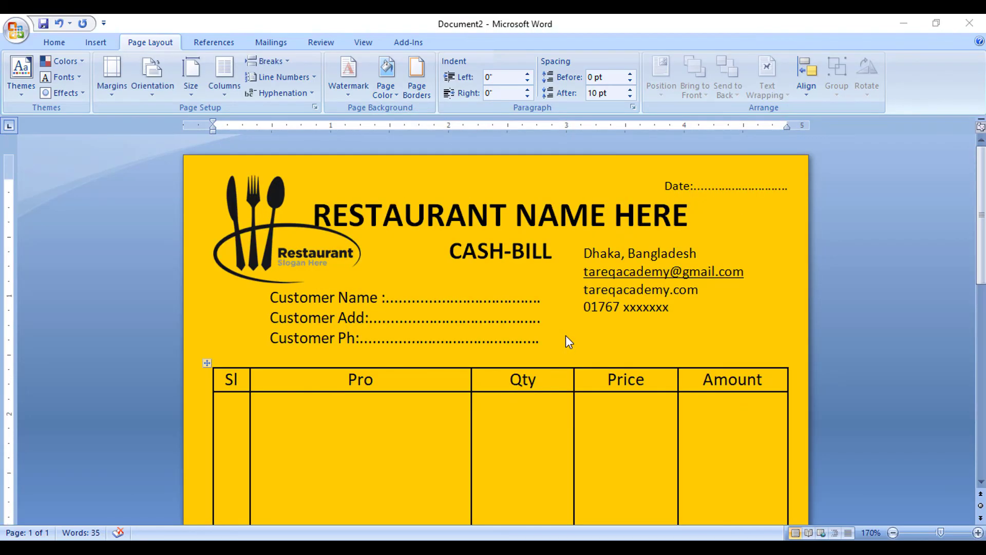
scroll(567, 341, "down", 3)
scroll(567, 341, "down", 12)
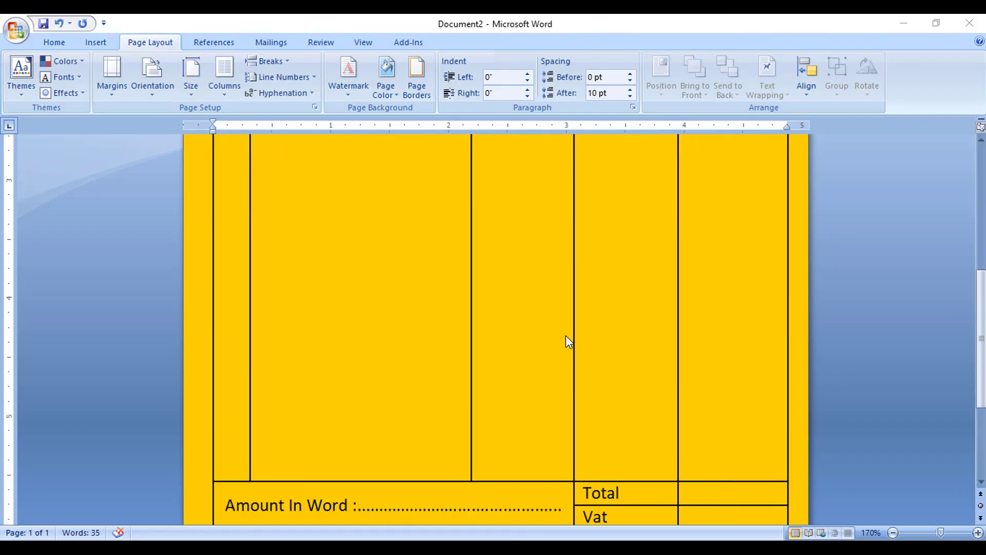
scroll(567, 342, "down", 8)
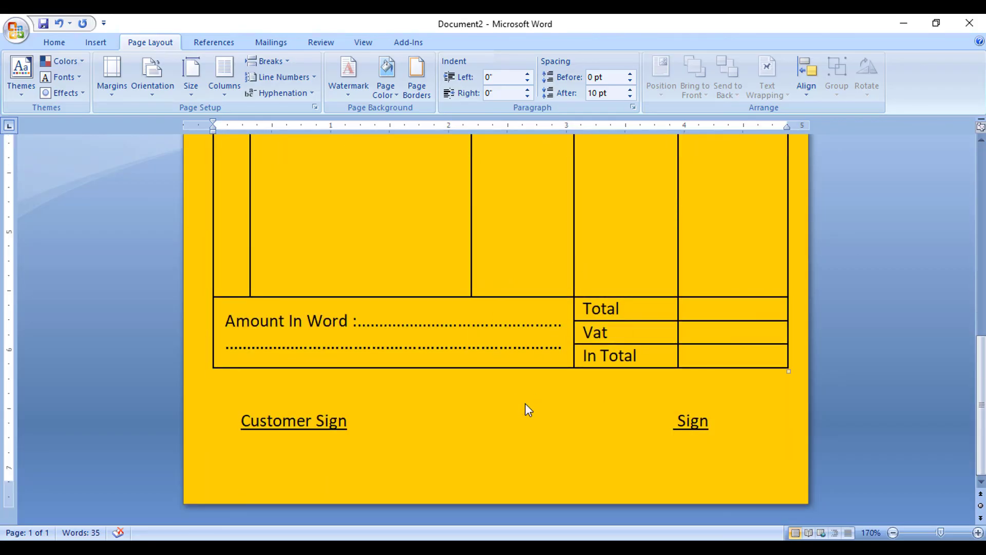
scroll(525, 402, "down", 5)
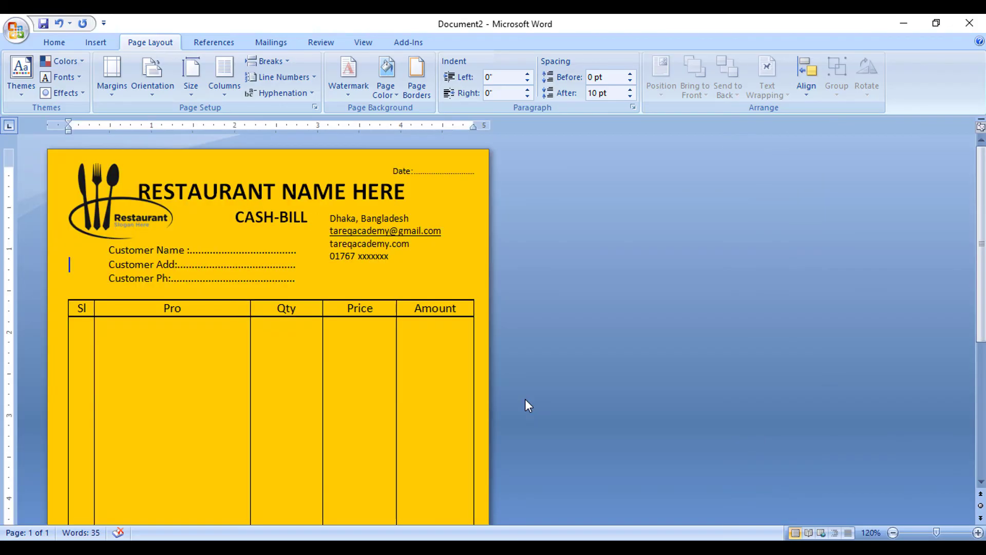
scroll(424, 368, "up", 5)
left_click(424, 368)
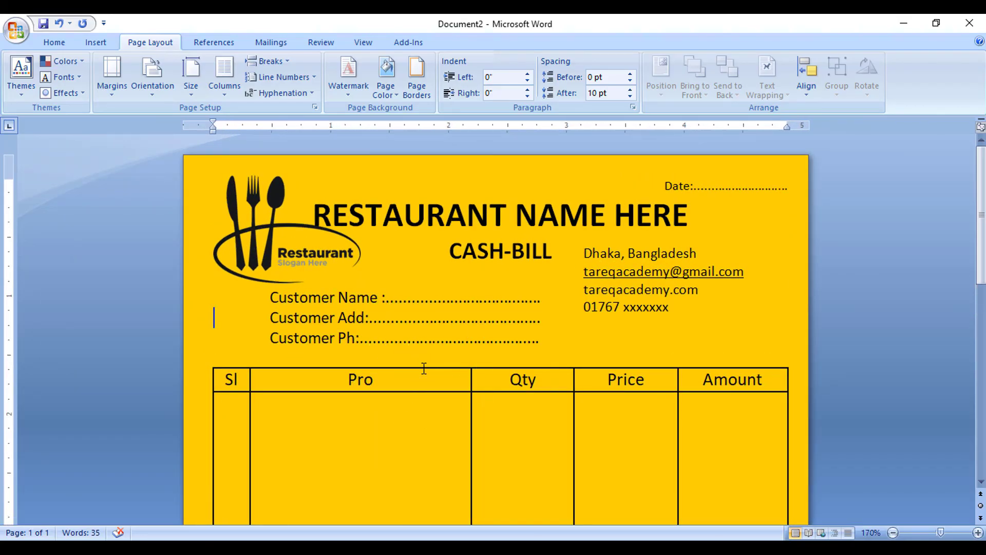